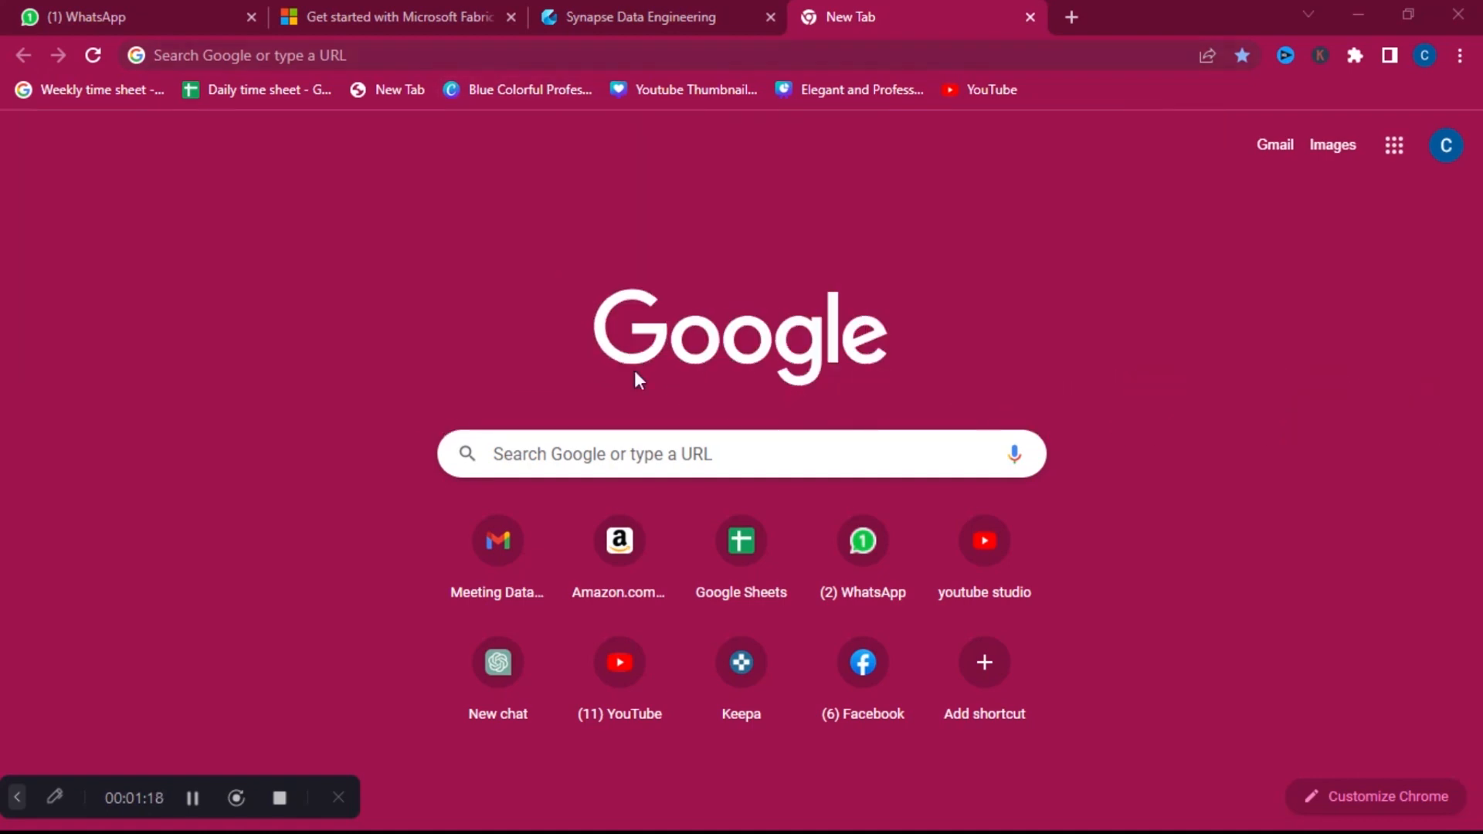
- Find the Microsoft 365 Developer Program page by searching Google for "microsoft 365 developer", and start joining the program
click(639, 450)
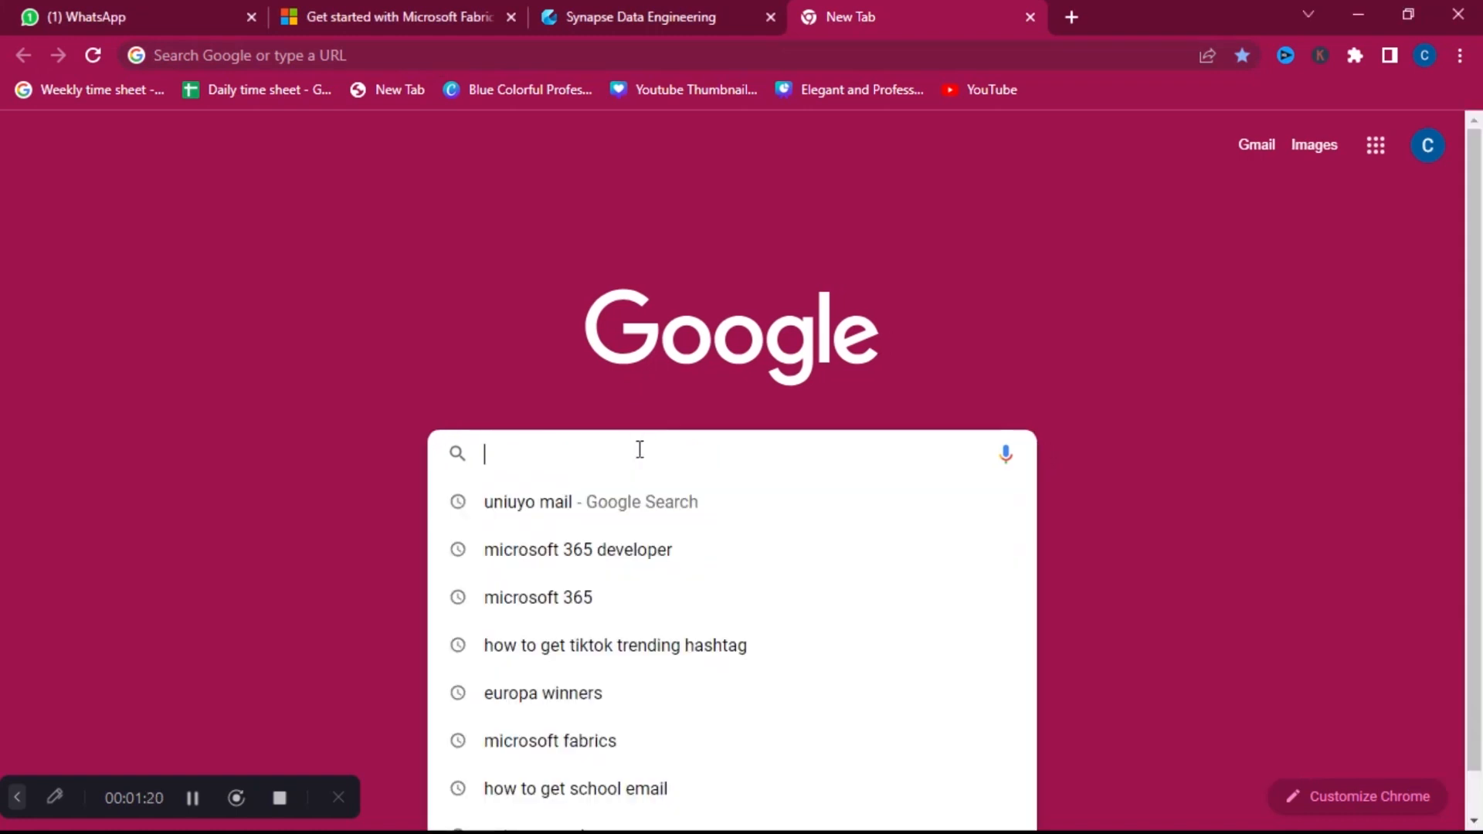
text(microsoft 365 developer)
key(Return)
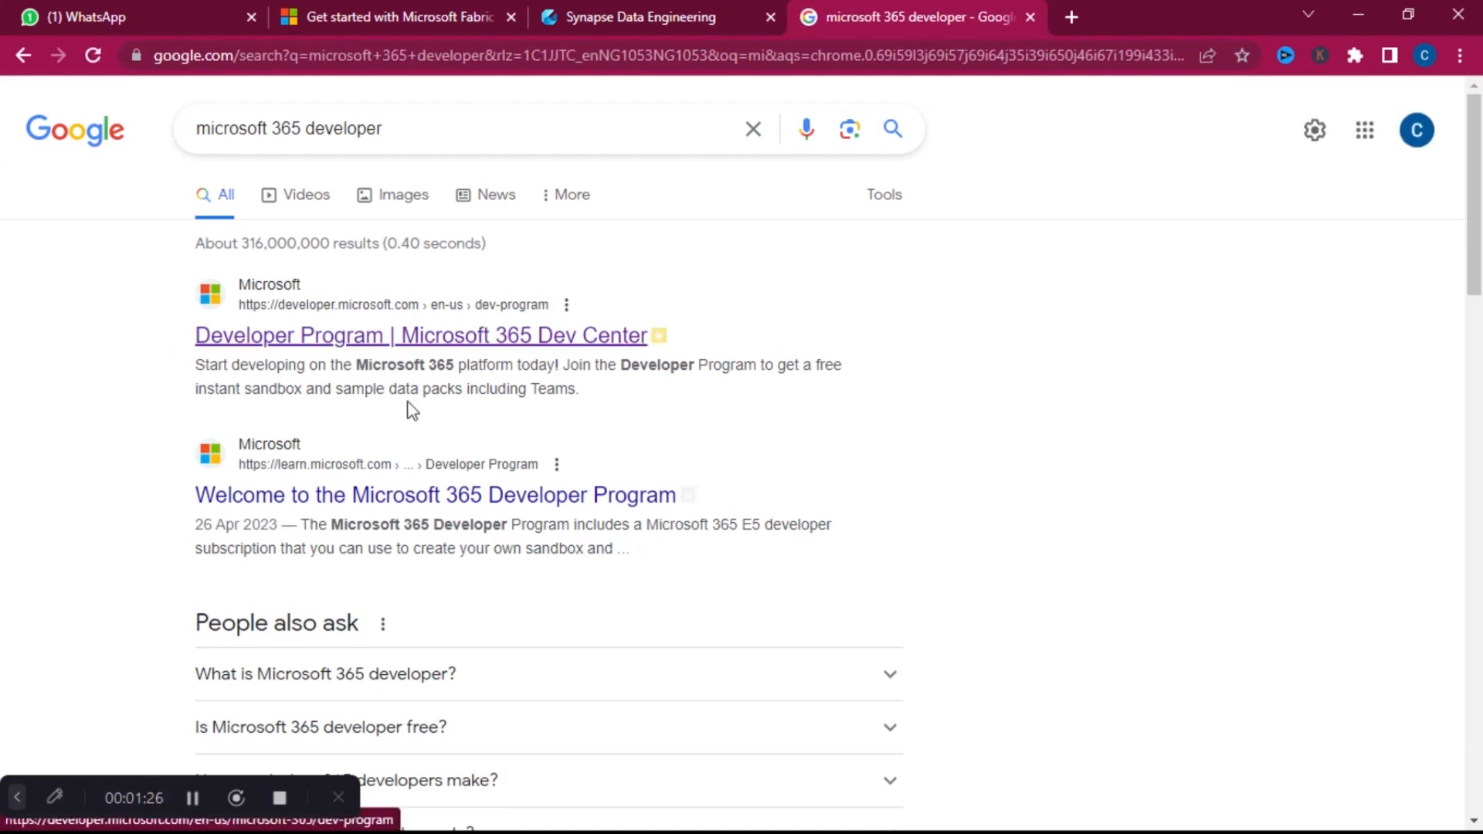
click(415, 340)
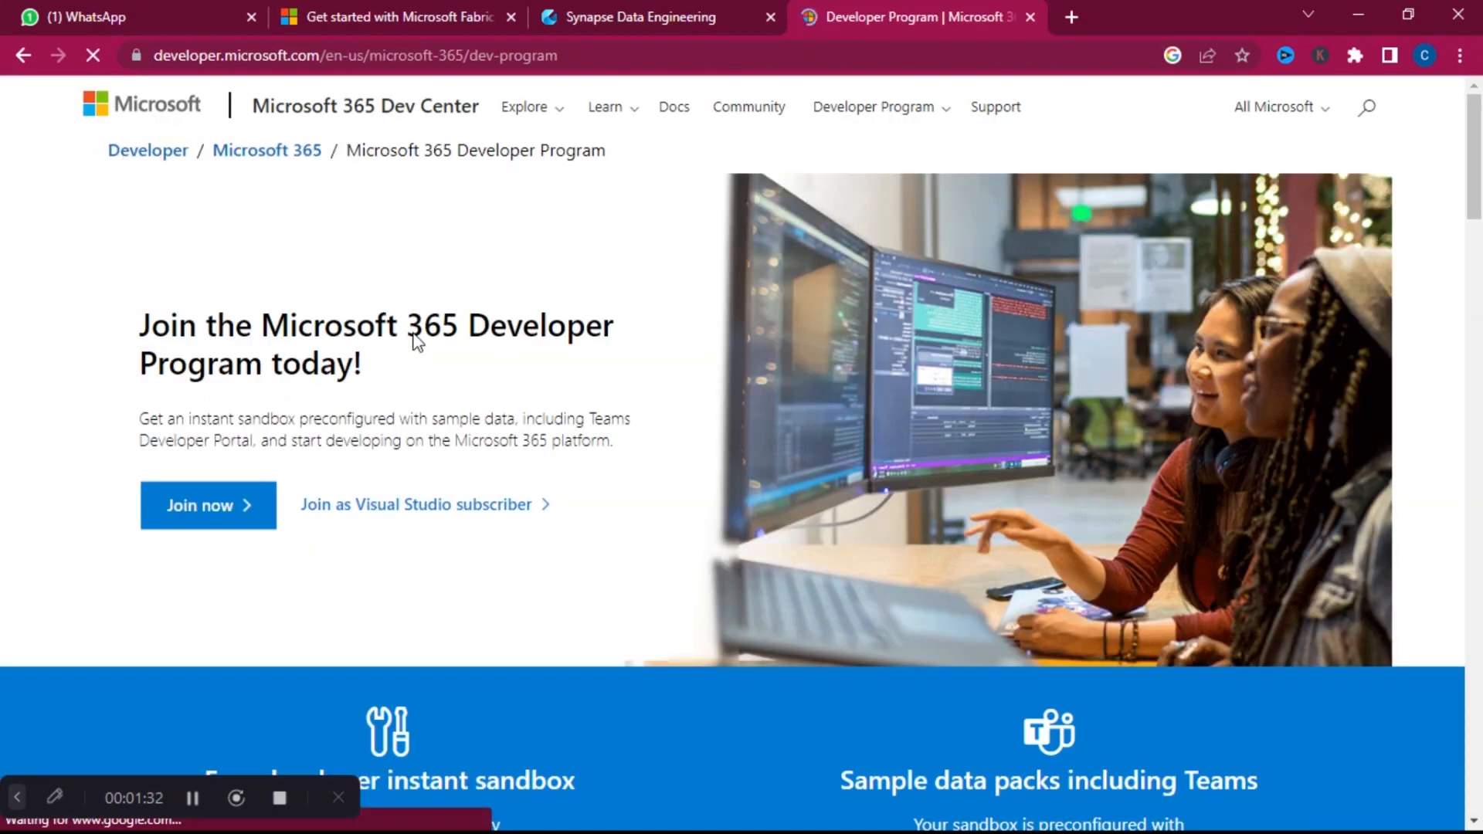
click(214, 507)
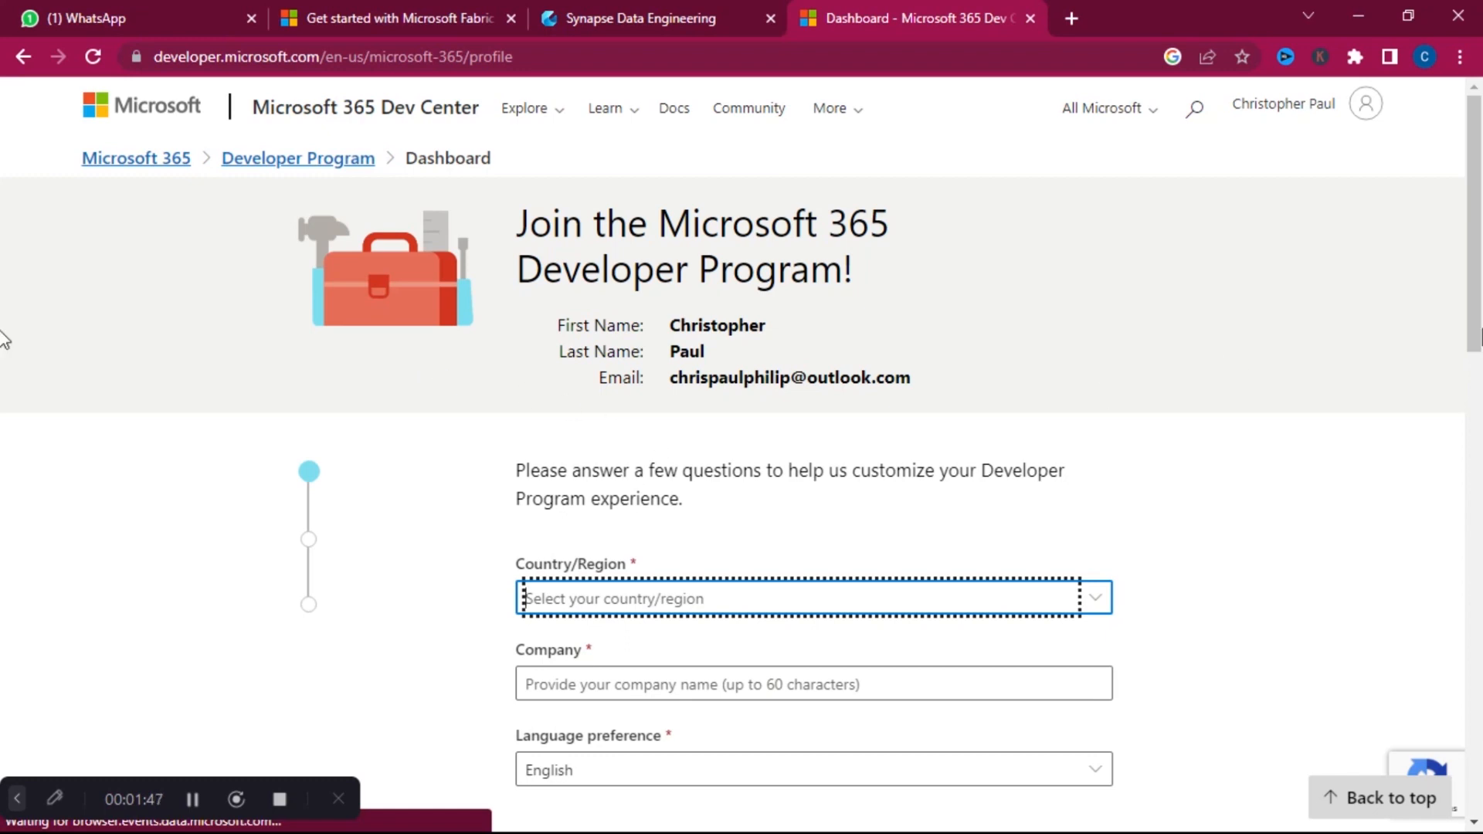
- Set the country/region in the developer program form to Nigeria
drag(1481, 329, 1481, 332)
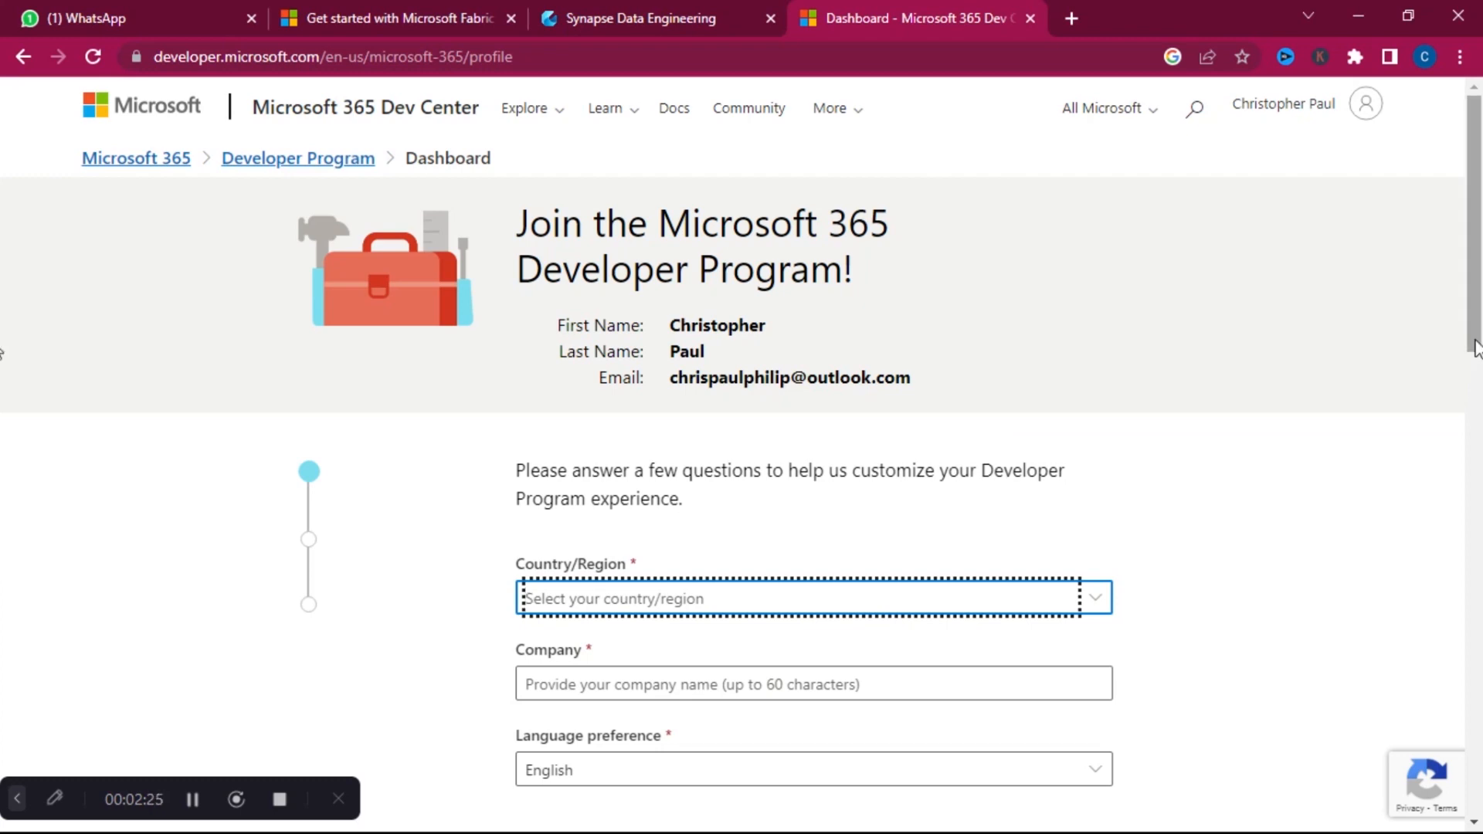
drag(1472, 350, 1476, 404)
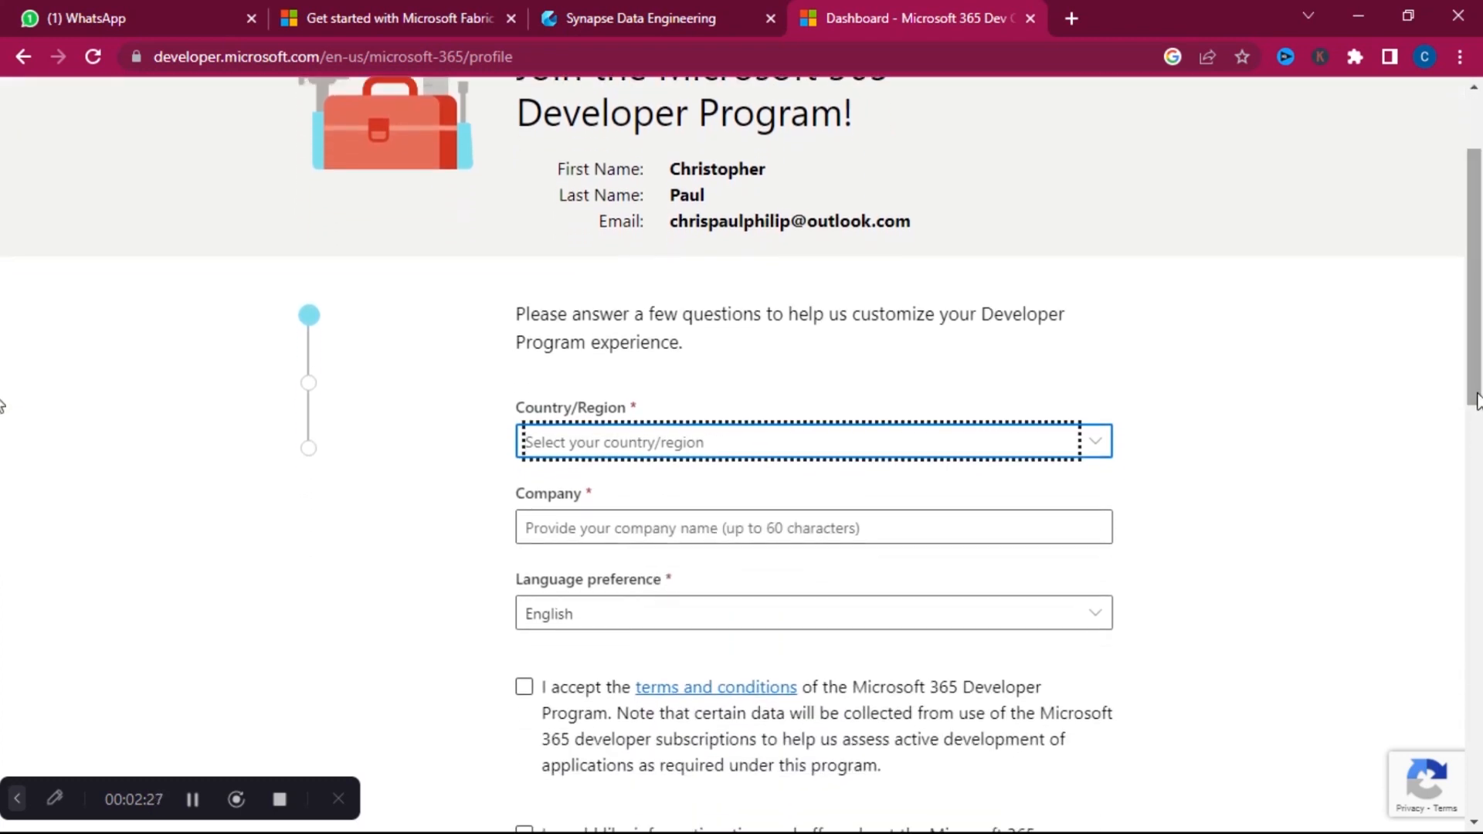
click(1098, 456)
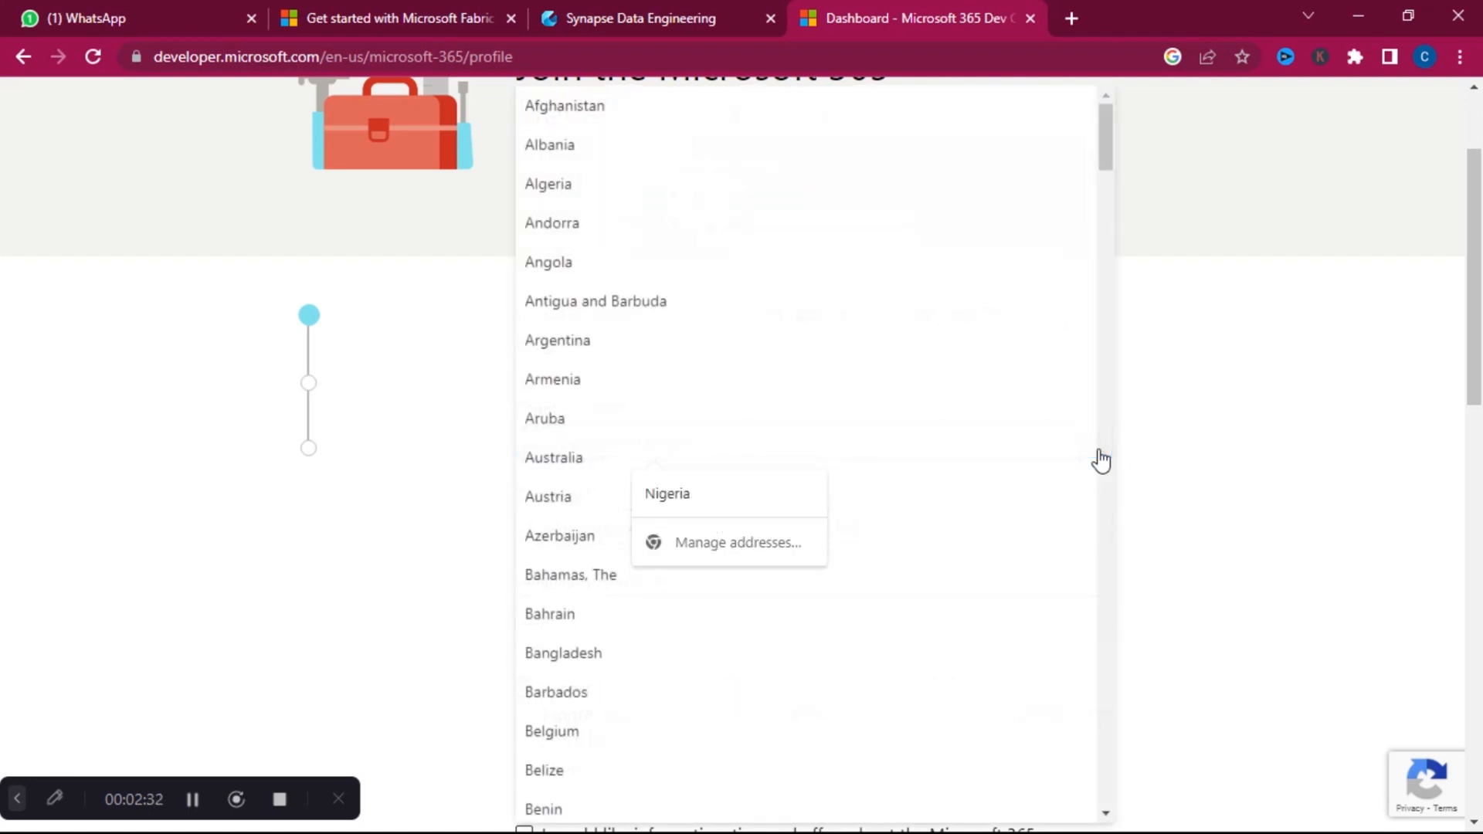
click(747, 497)
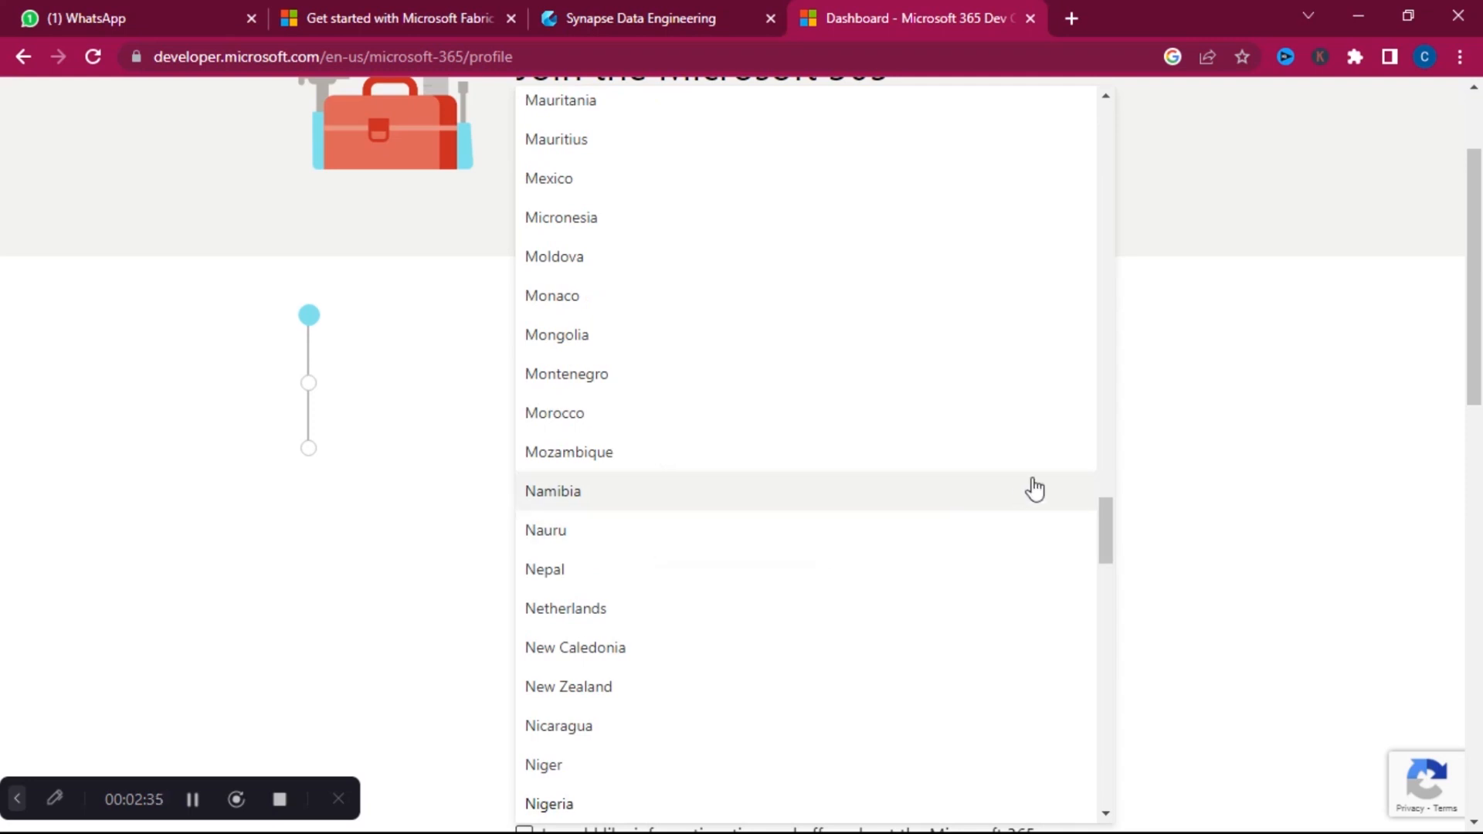
click(1103, 529)
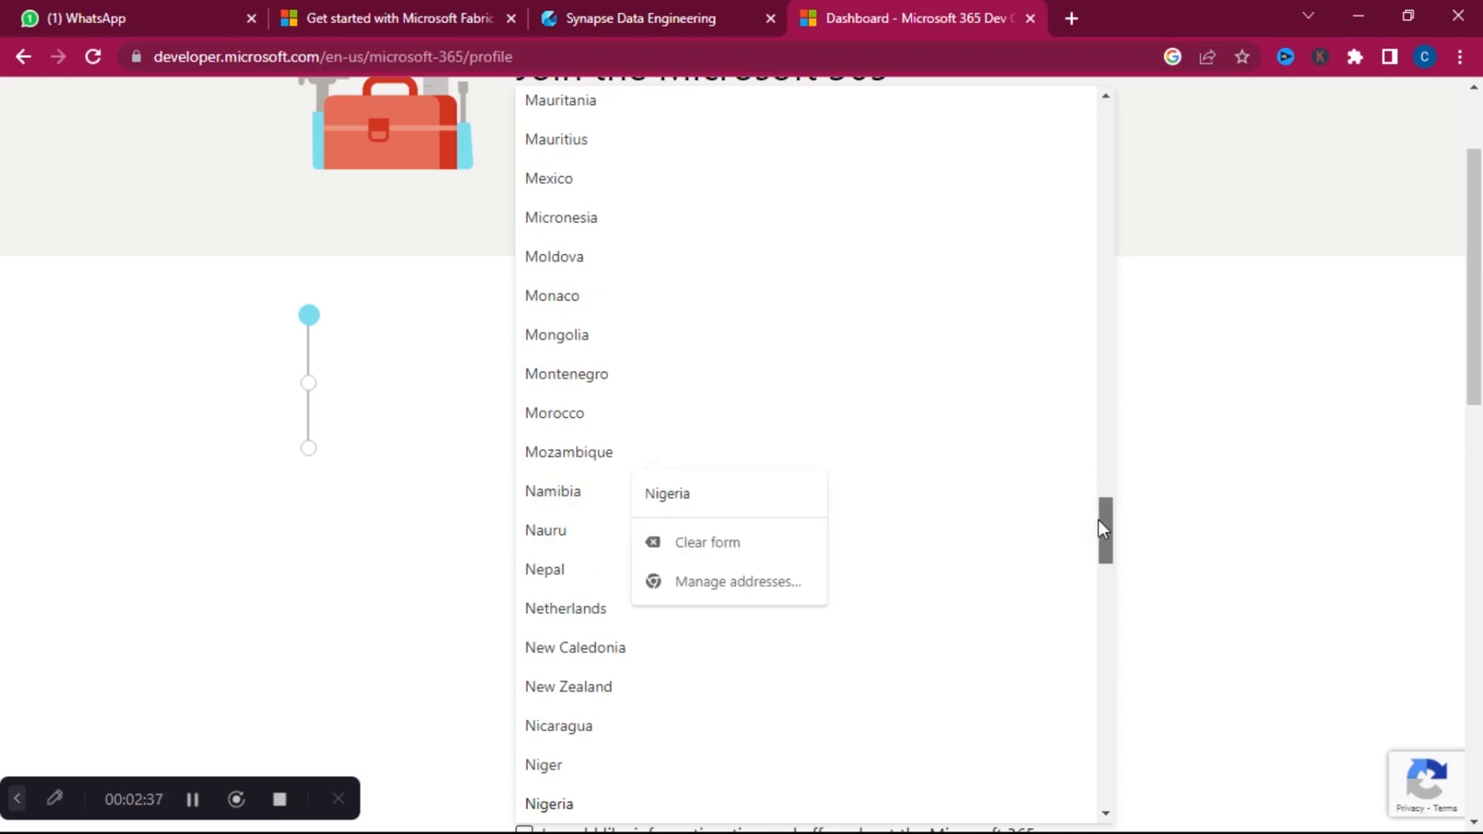
drag(1104, 529, 1100, 541)
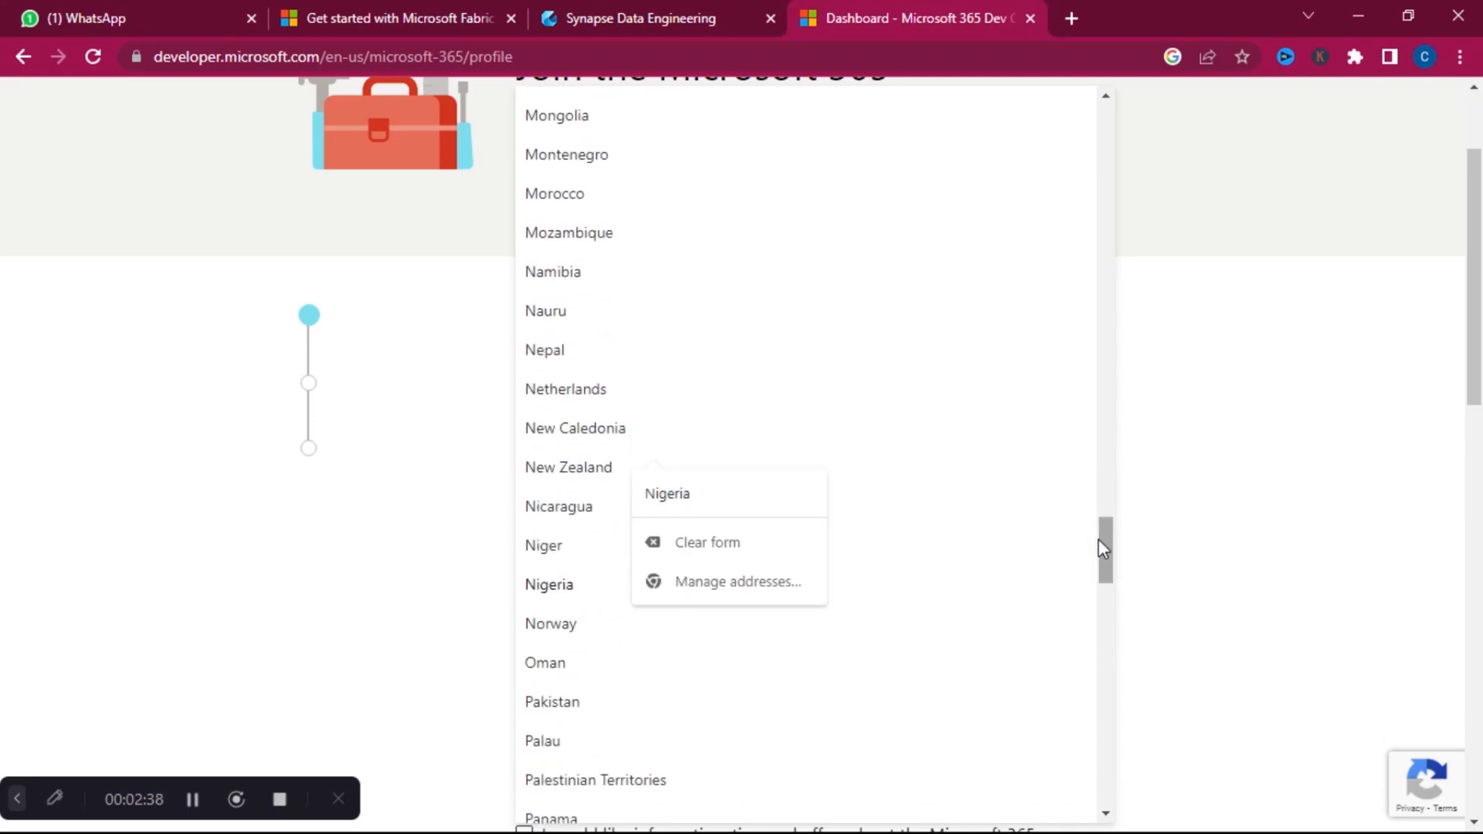
click(587, 585)
- Enter ChristoDap as the company name
click(568, 531)
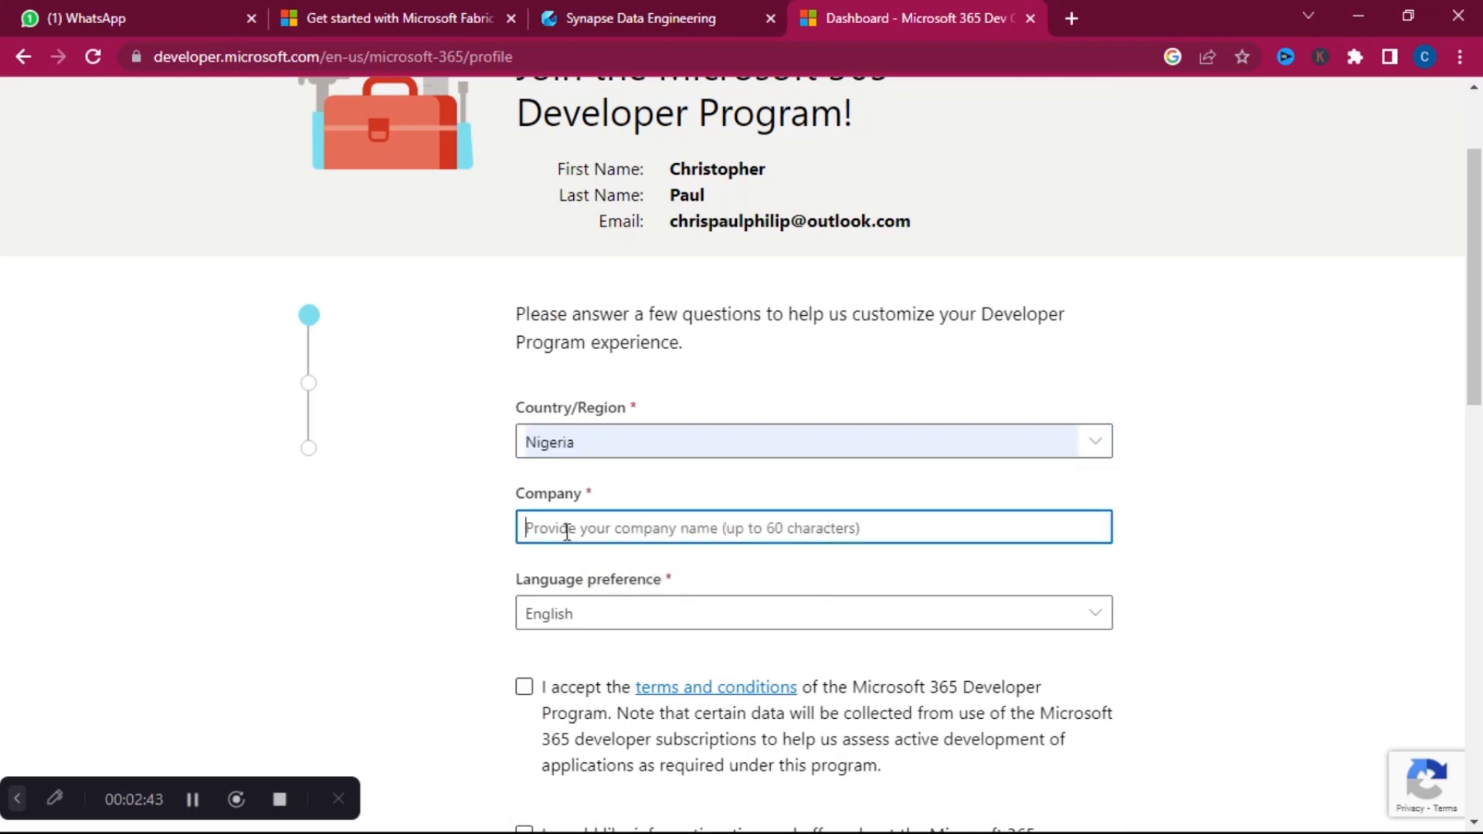
text(Ch)
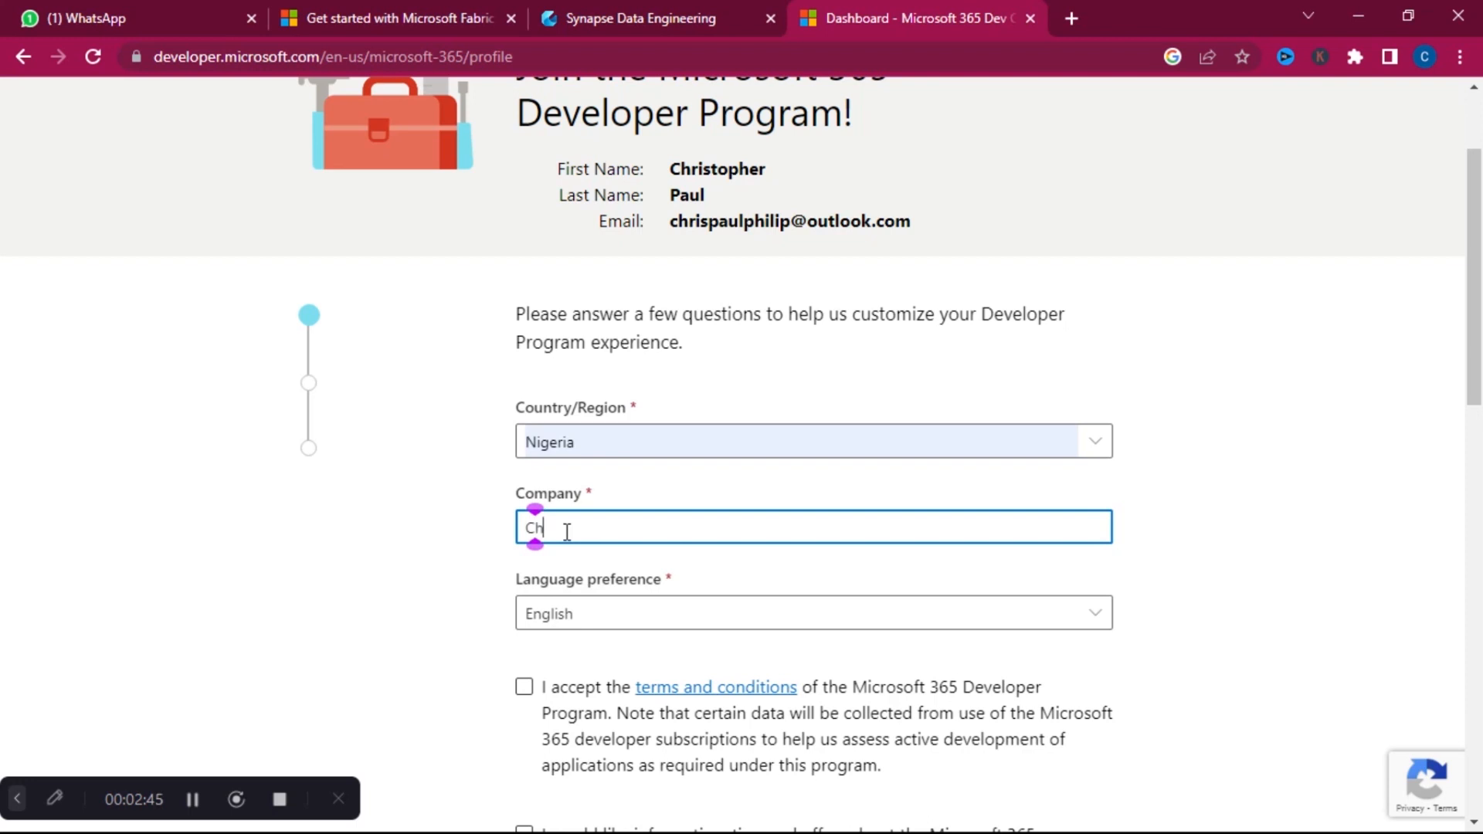
text(ristoDap)
- Accept the program's terms and conditions, opt in to information, tips and offers, and proceed to the developer focus question
click(525, 688)
click(525, 690)
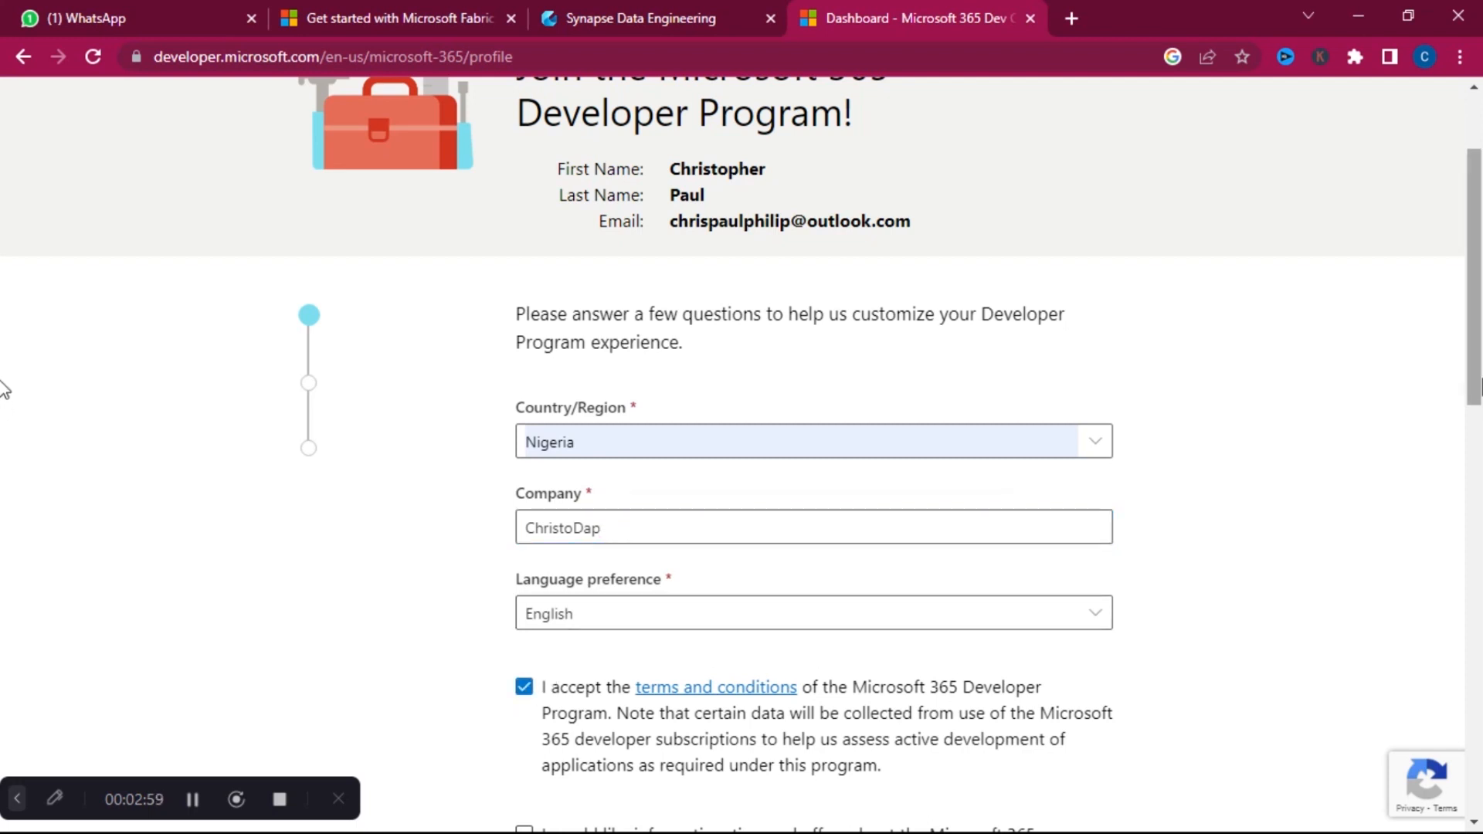
scroll(2, 390, down, 3)
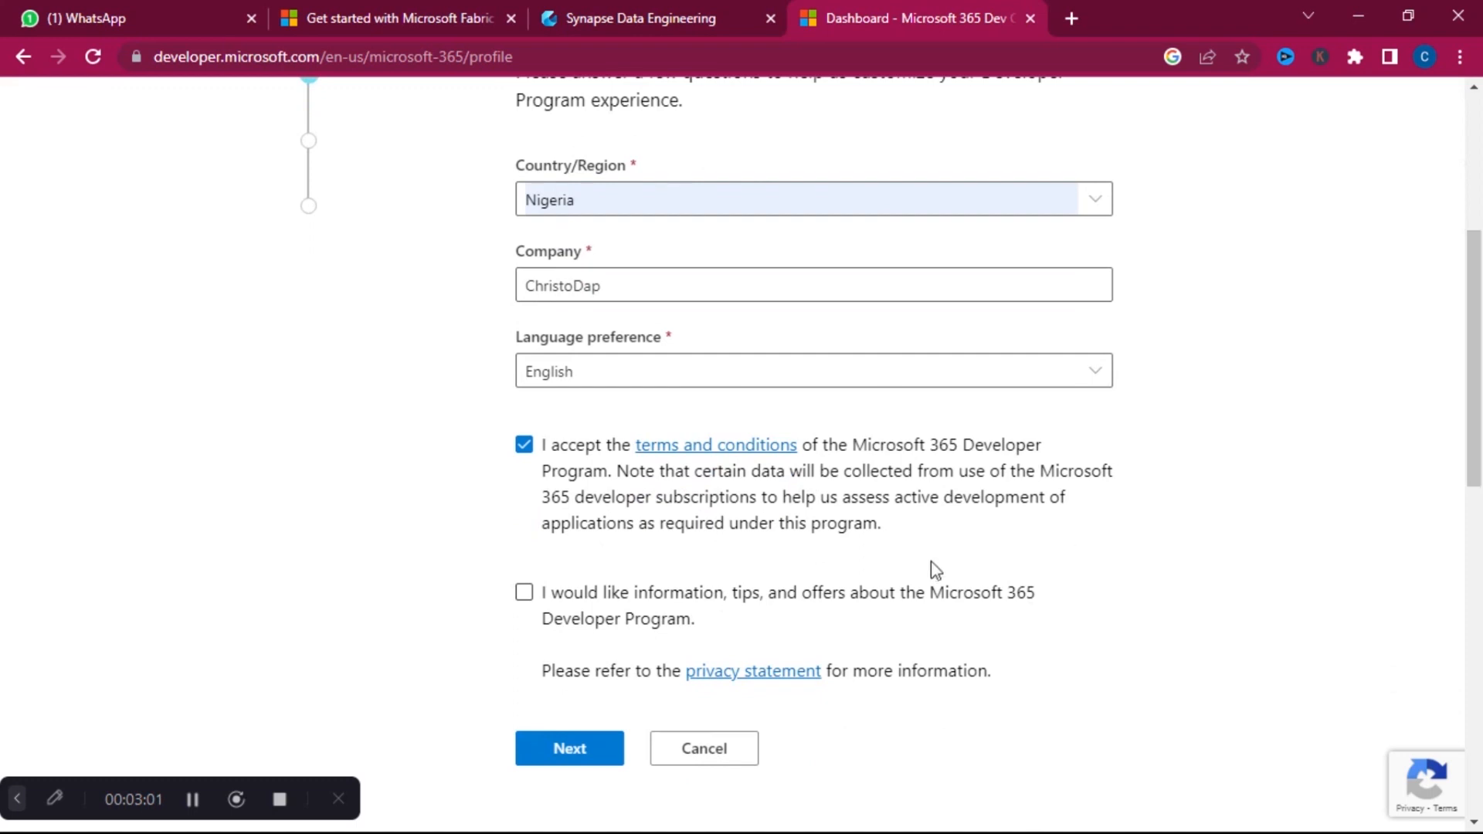
click(527, 597)
click(572, 750)
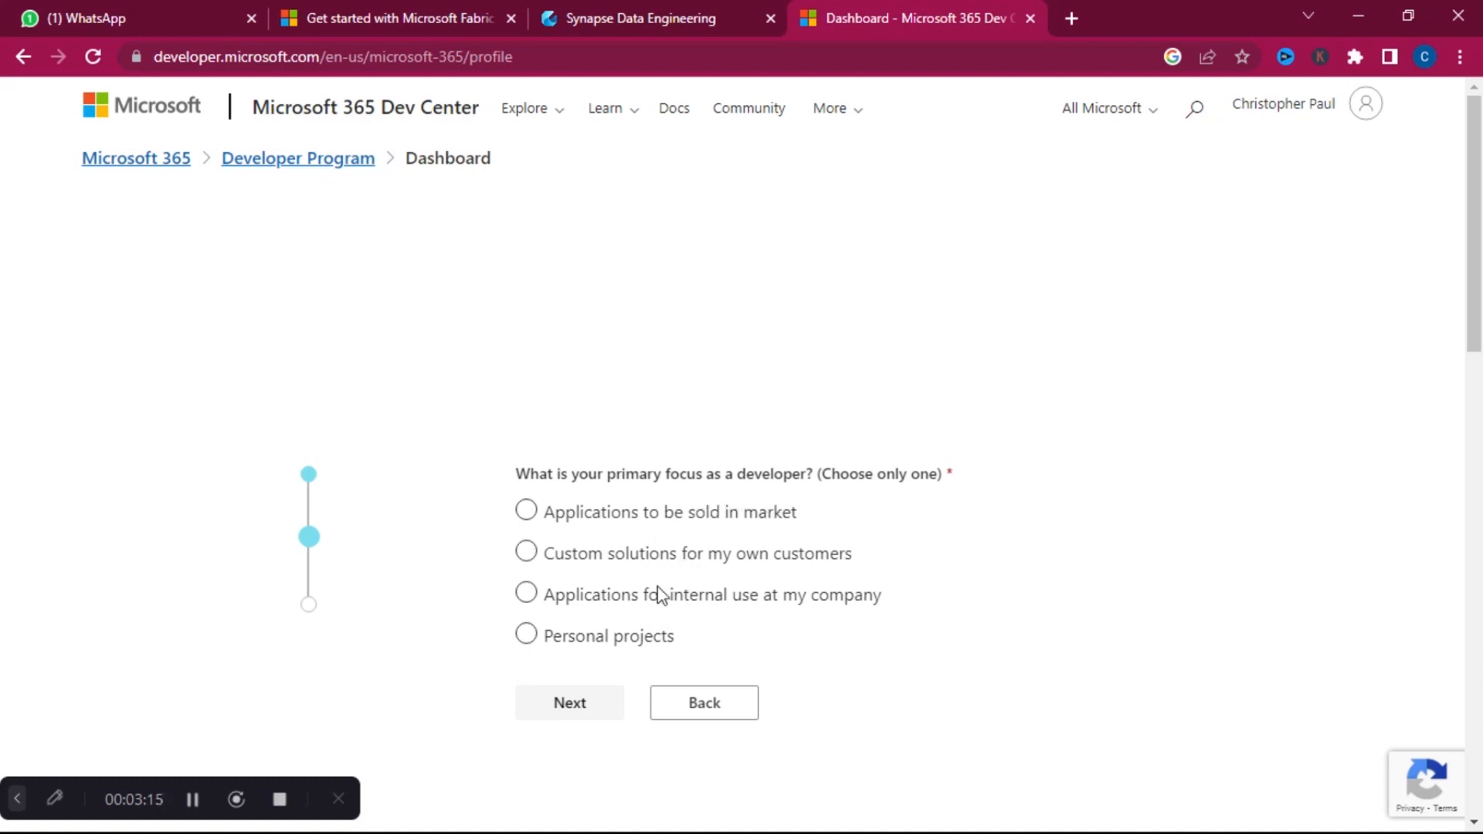
- Choose Personal projects as the primary developer focus and continue to the areas of interest
click(545, 649)
click(730, 560)
click(765, 527)
click(641, 559)
click(610, 599)
click(552, 643)
click(533, 639)
click(584, 708)
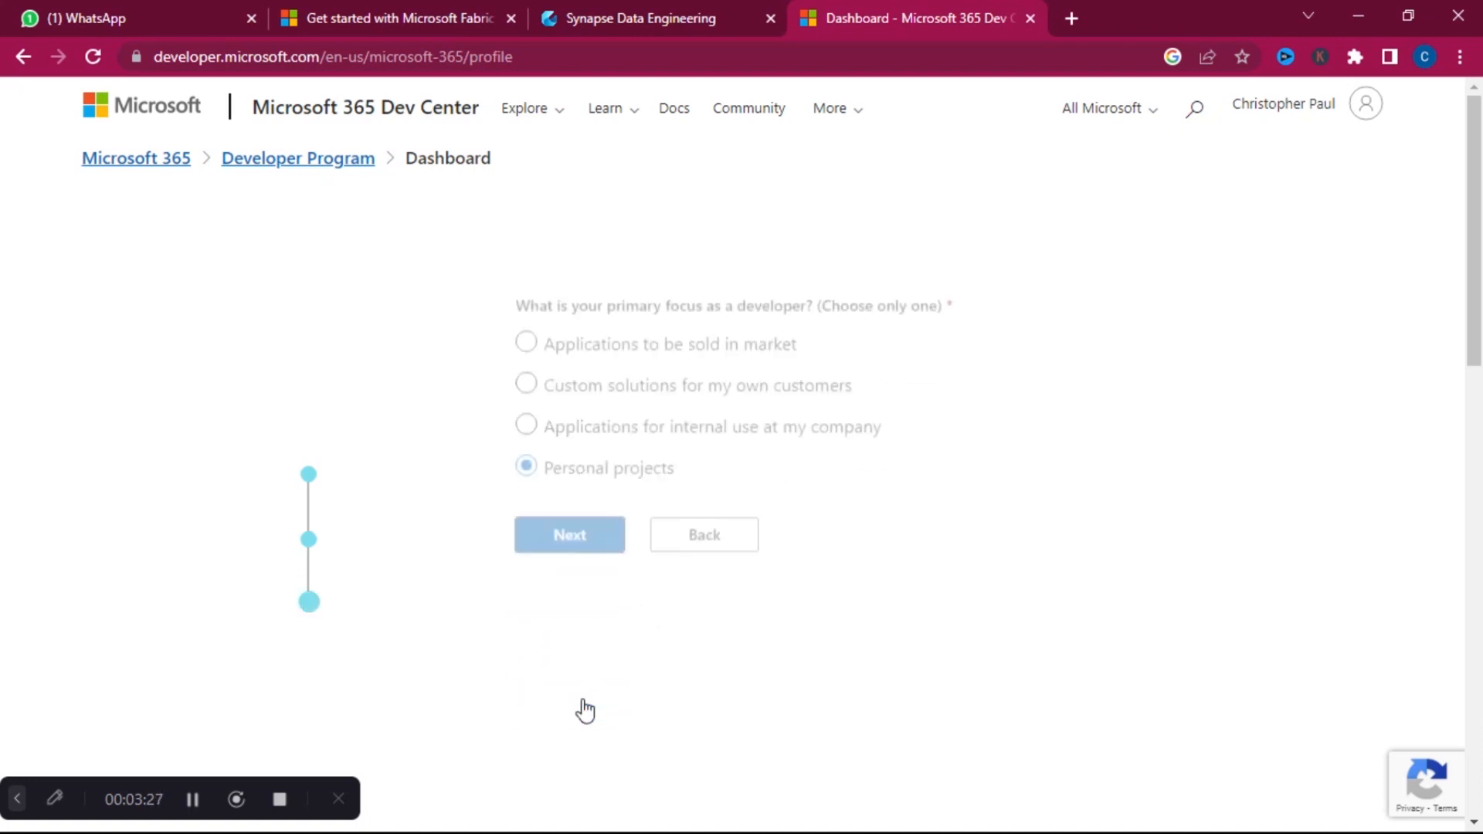
click(599, 666)
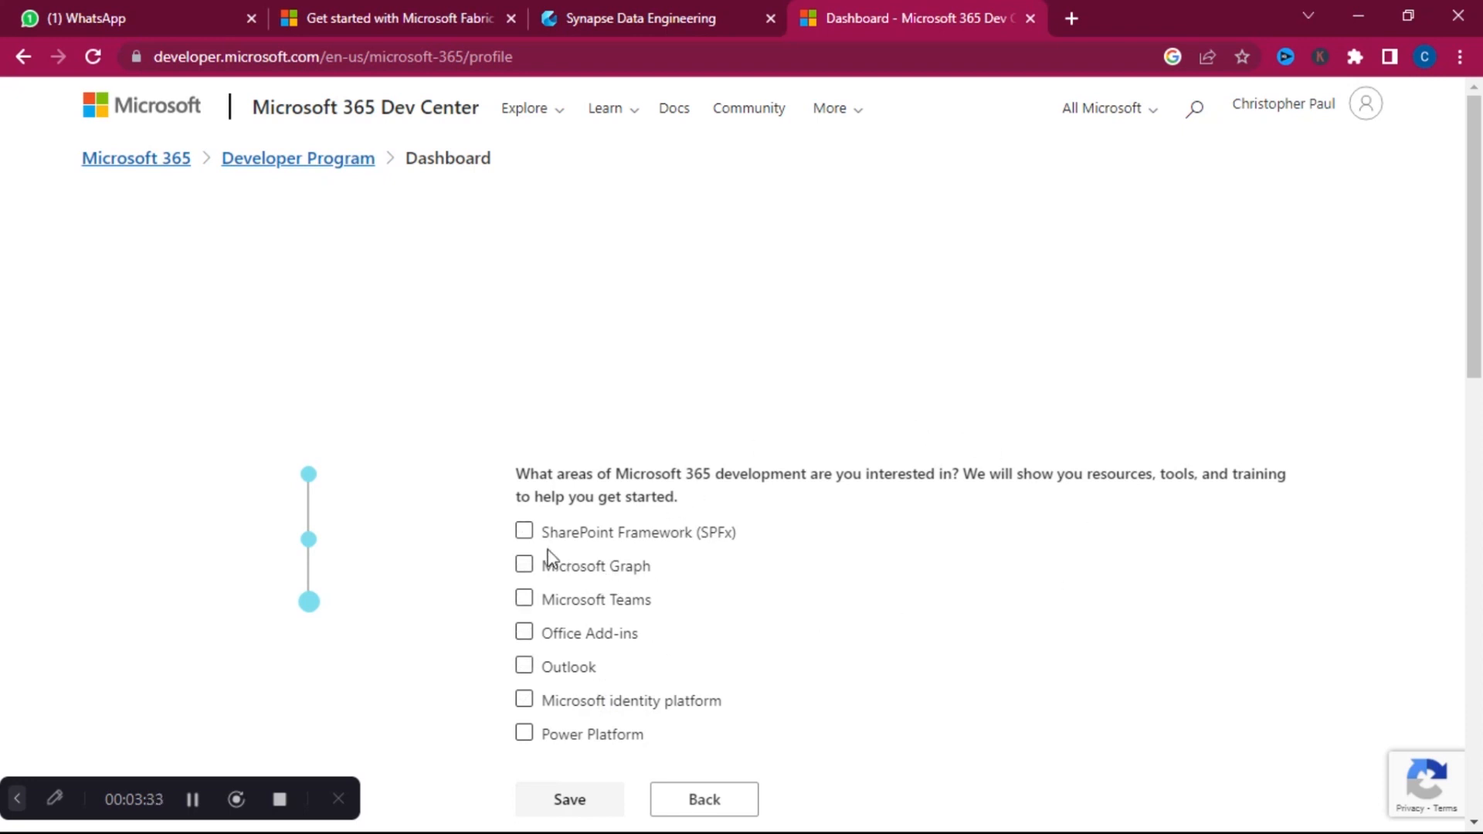
- Select all seven Microsoft 365 development areas, from SharePoint Framework (SPFx) to Power Platform, and save the profile
click(524, 534)
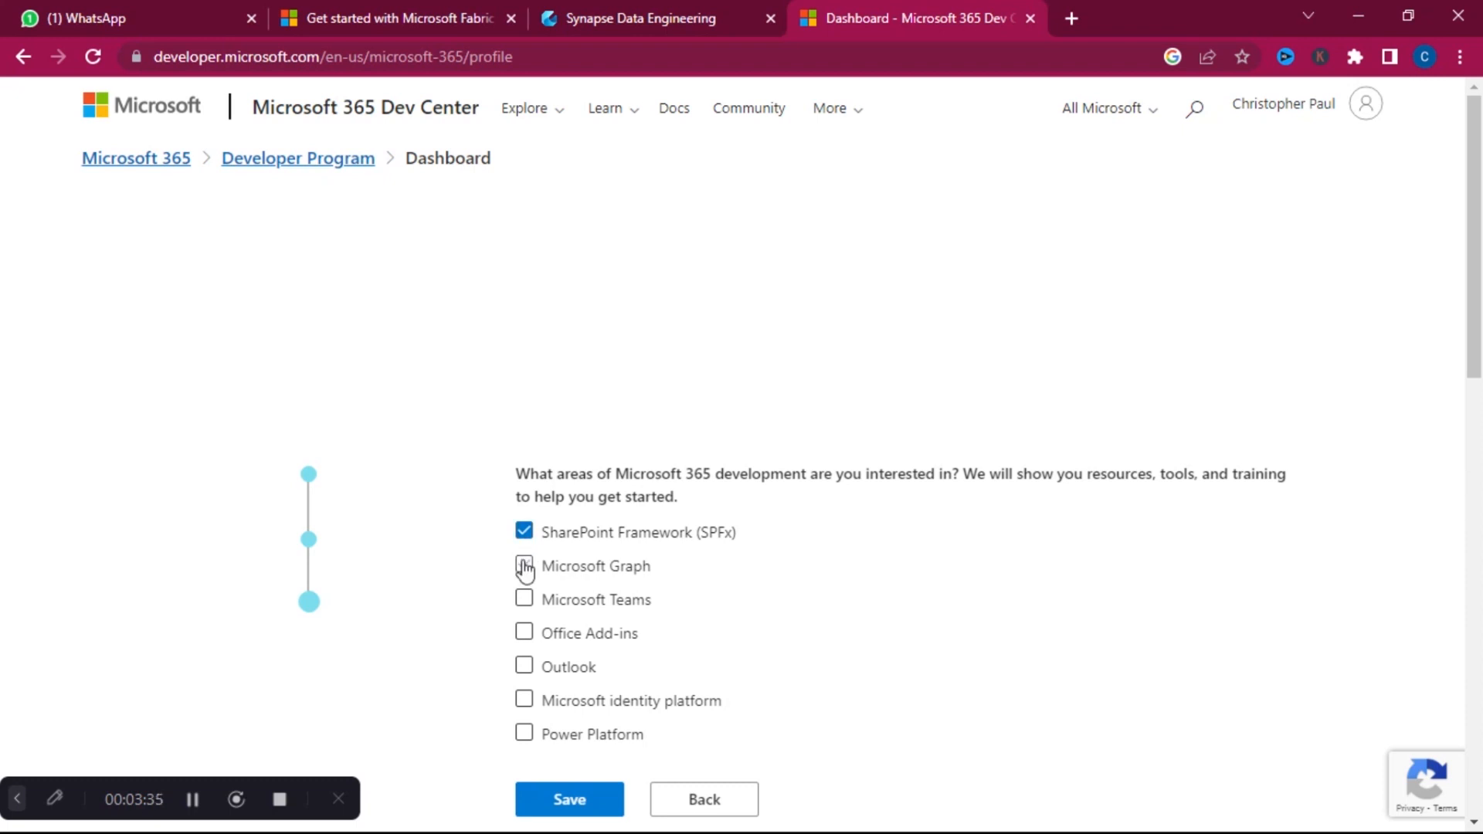
click(524, 565)
click(525, 597)
click(525, 634)
click(524, 669)
click(525, 702)
click(525, 734)
scroll(720, 584, down, 2)
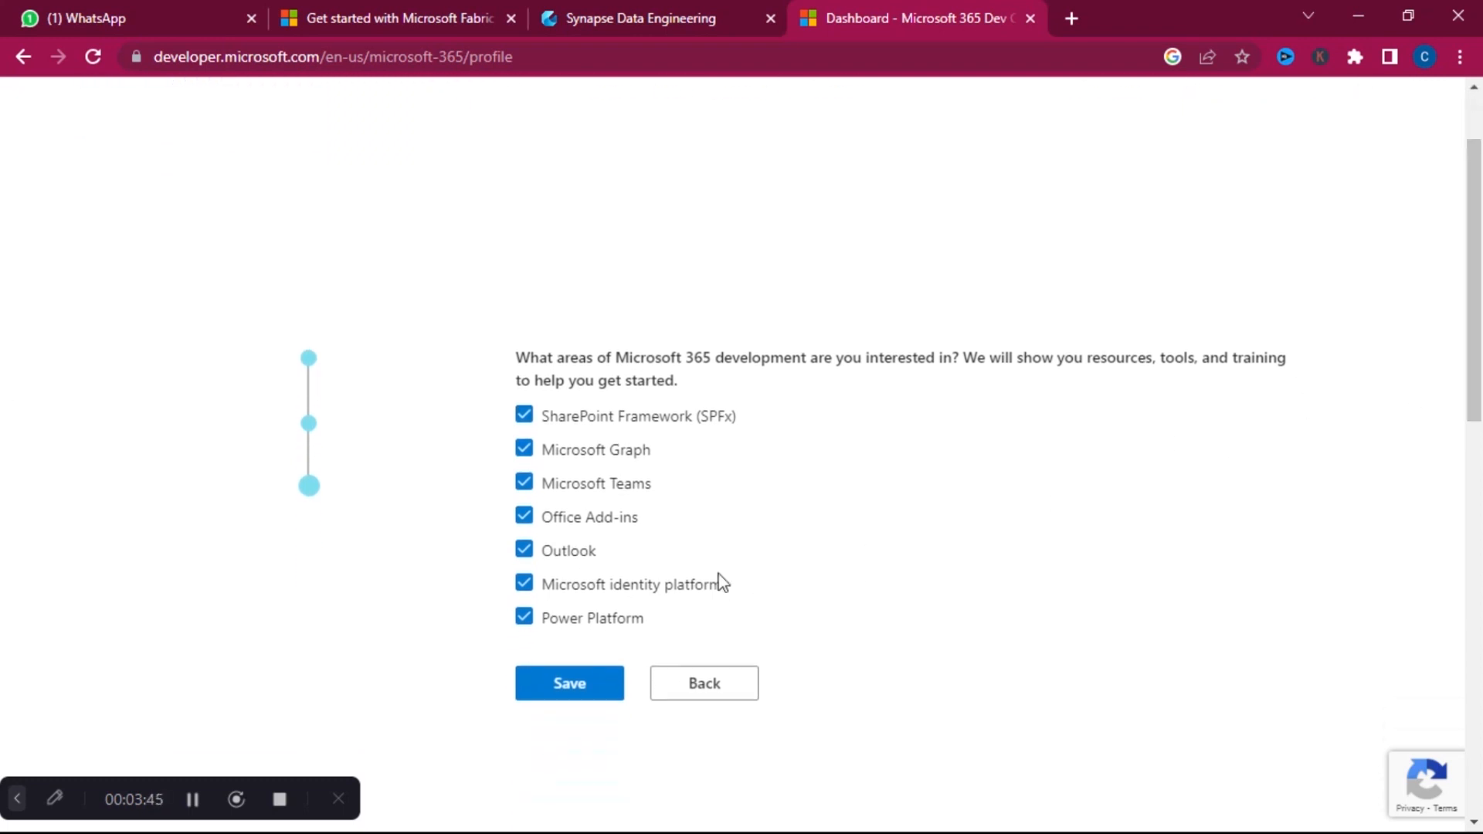
click(586, 687)
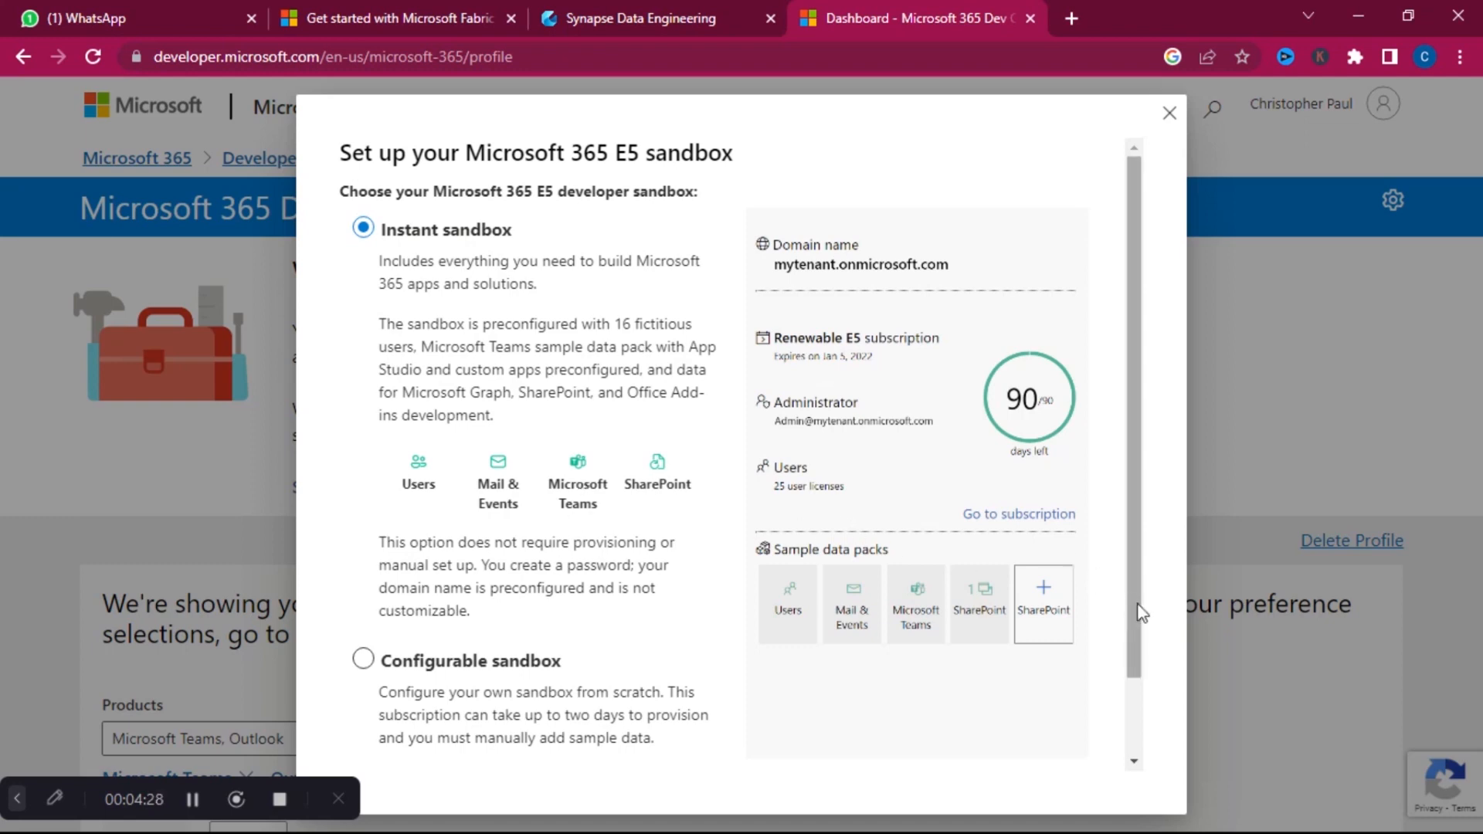
- Choose the Configurable sandbox for the Microsoft 365 E5 subscription and continue to its account setup
drag(1140, 612, 1142, 709)
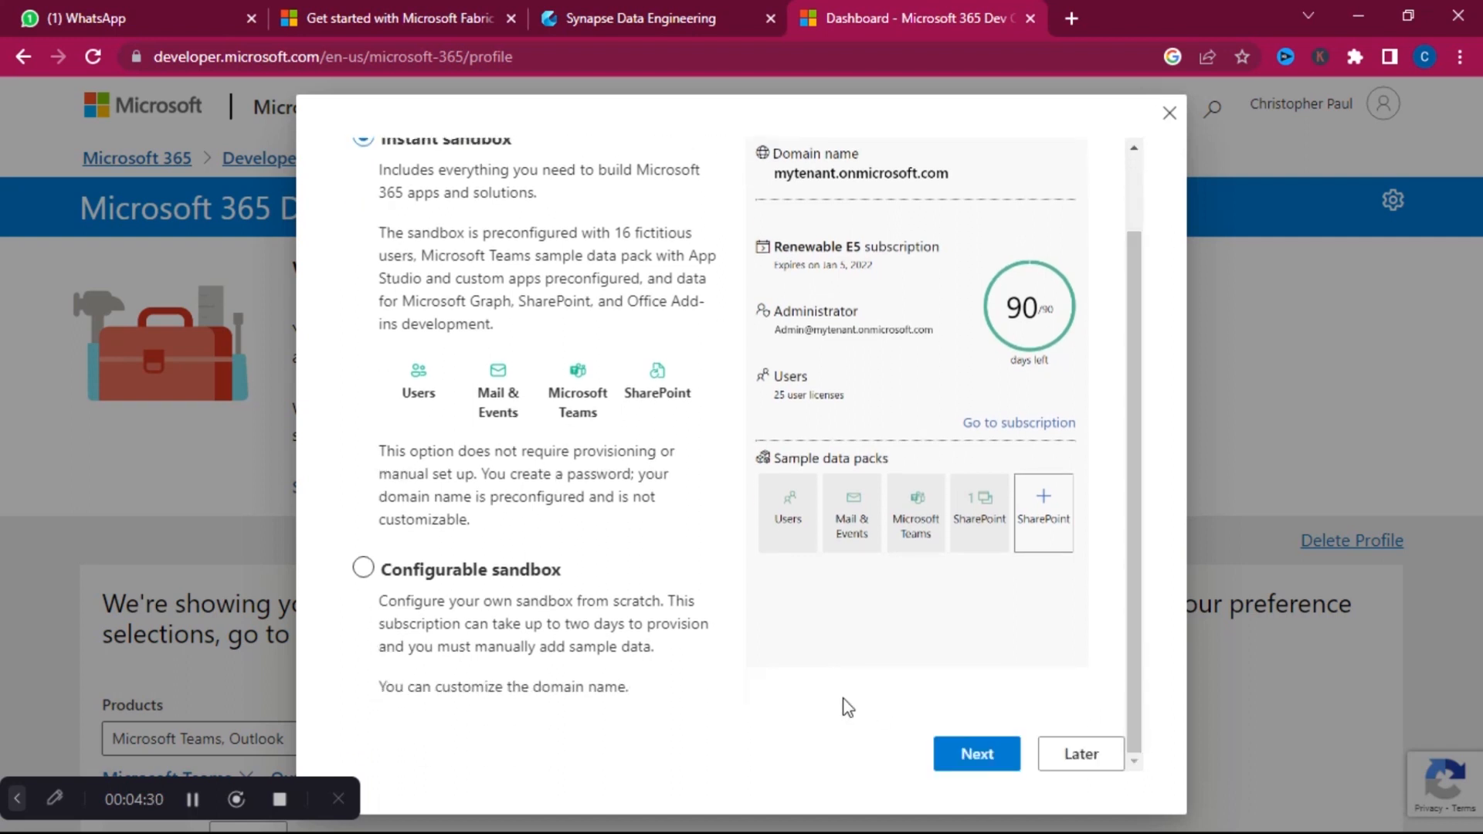
click(363, 570)
click(977, 754)
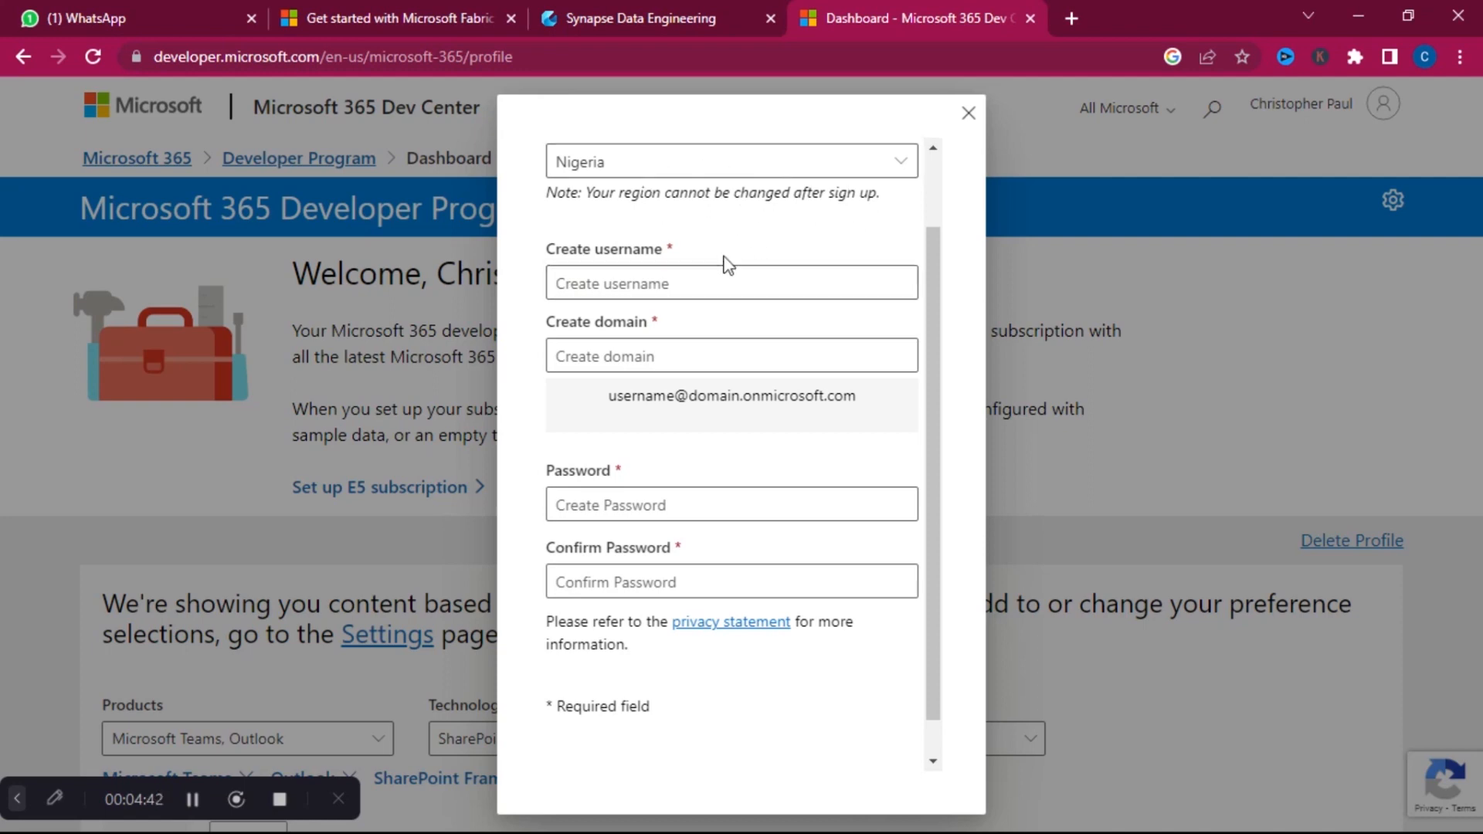
- Enter a username for the E5 sandbox's administrator account
click(673, 283)
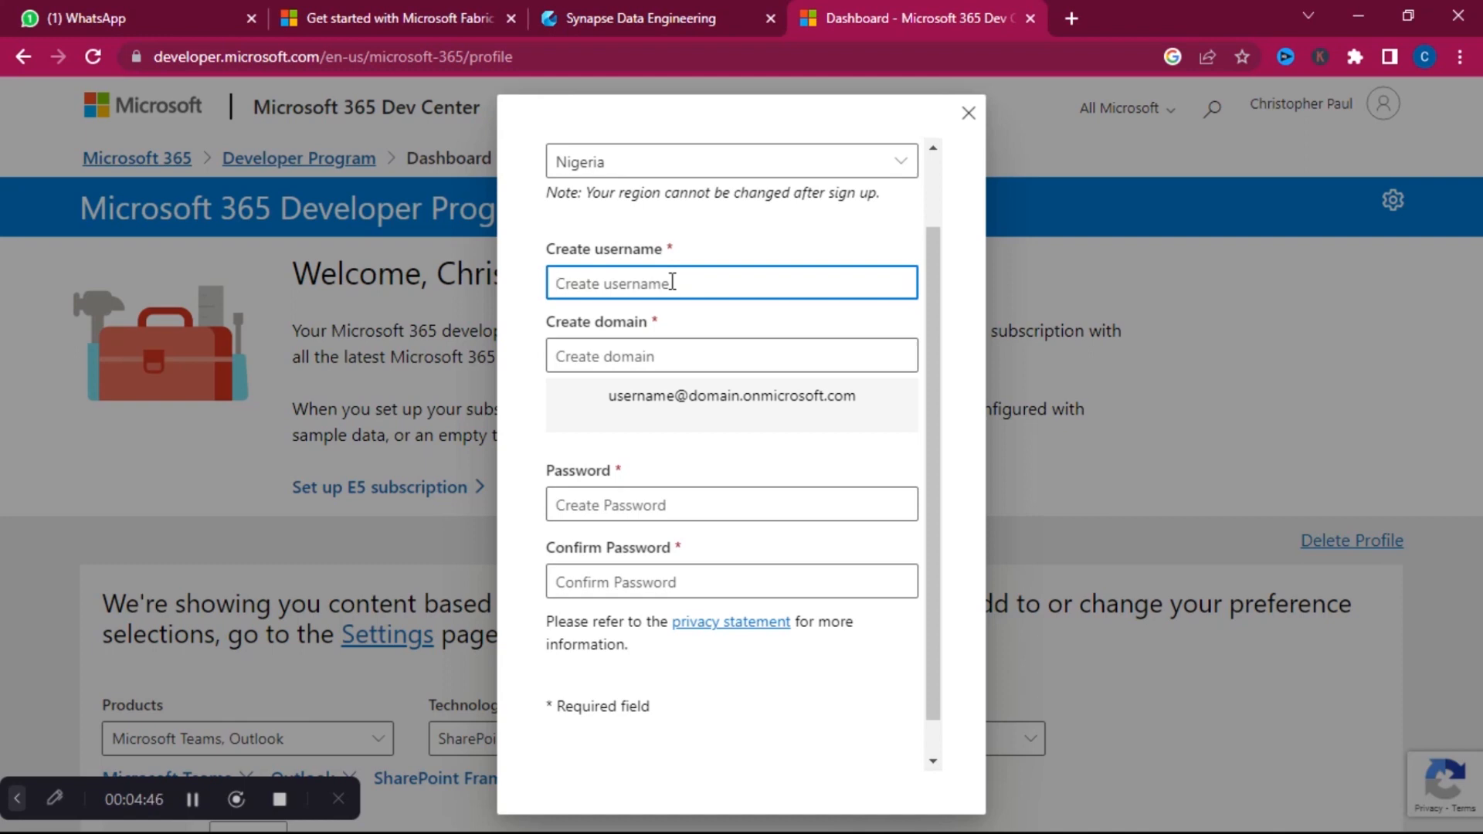
text(Chr)
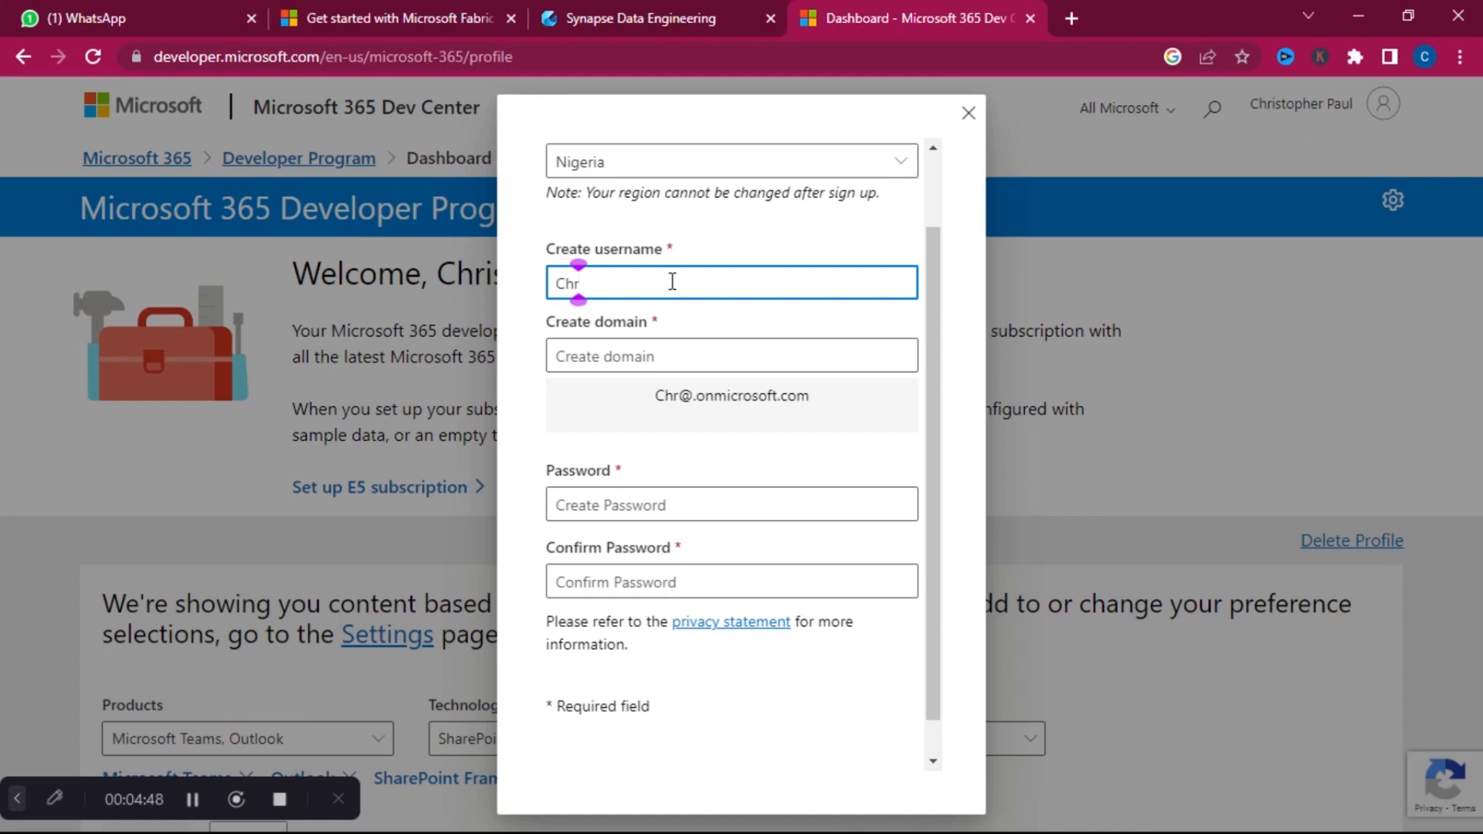
text(isto)
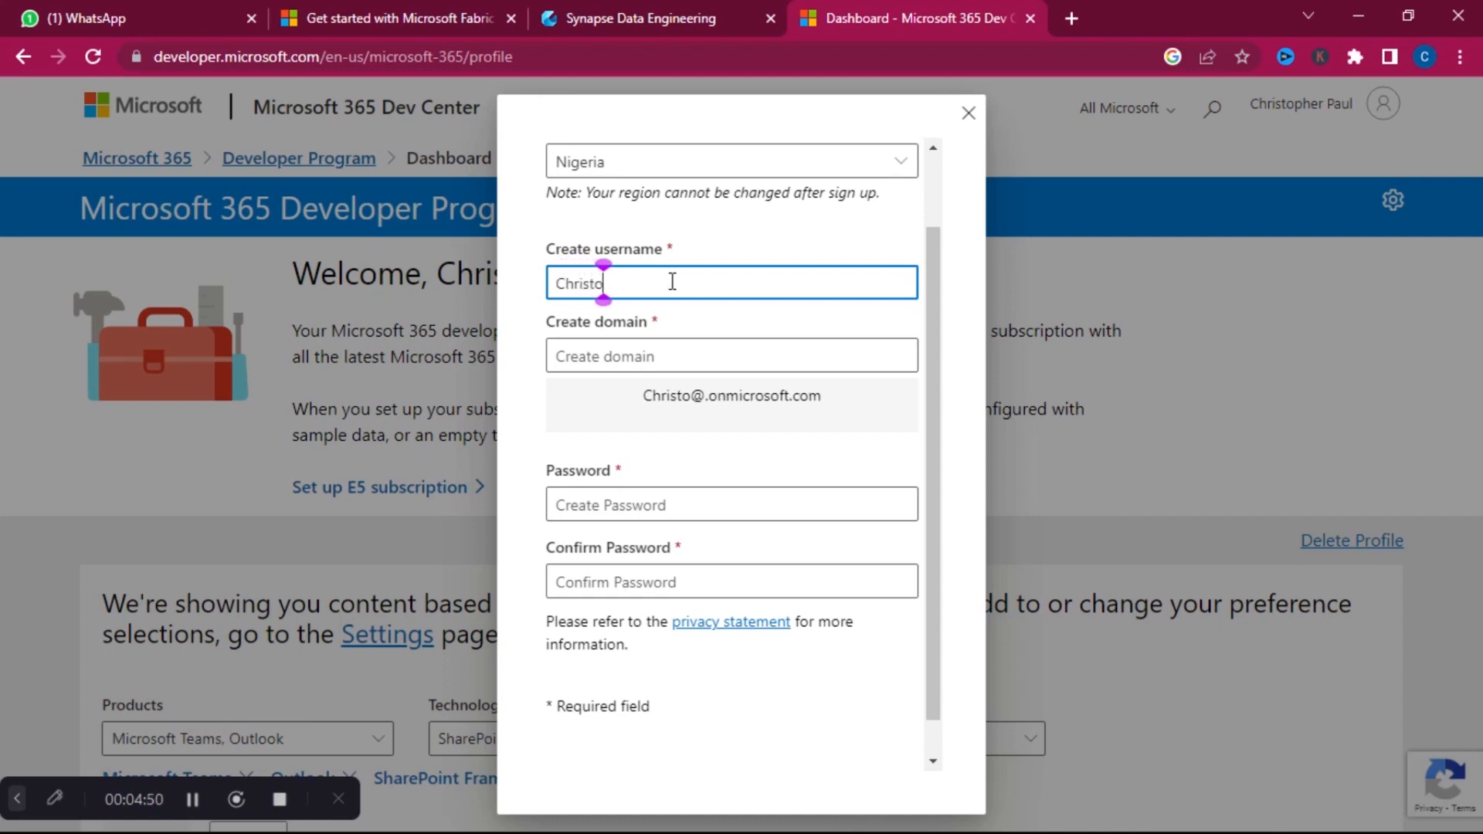
text(Da)
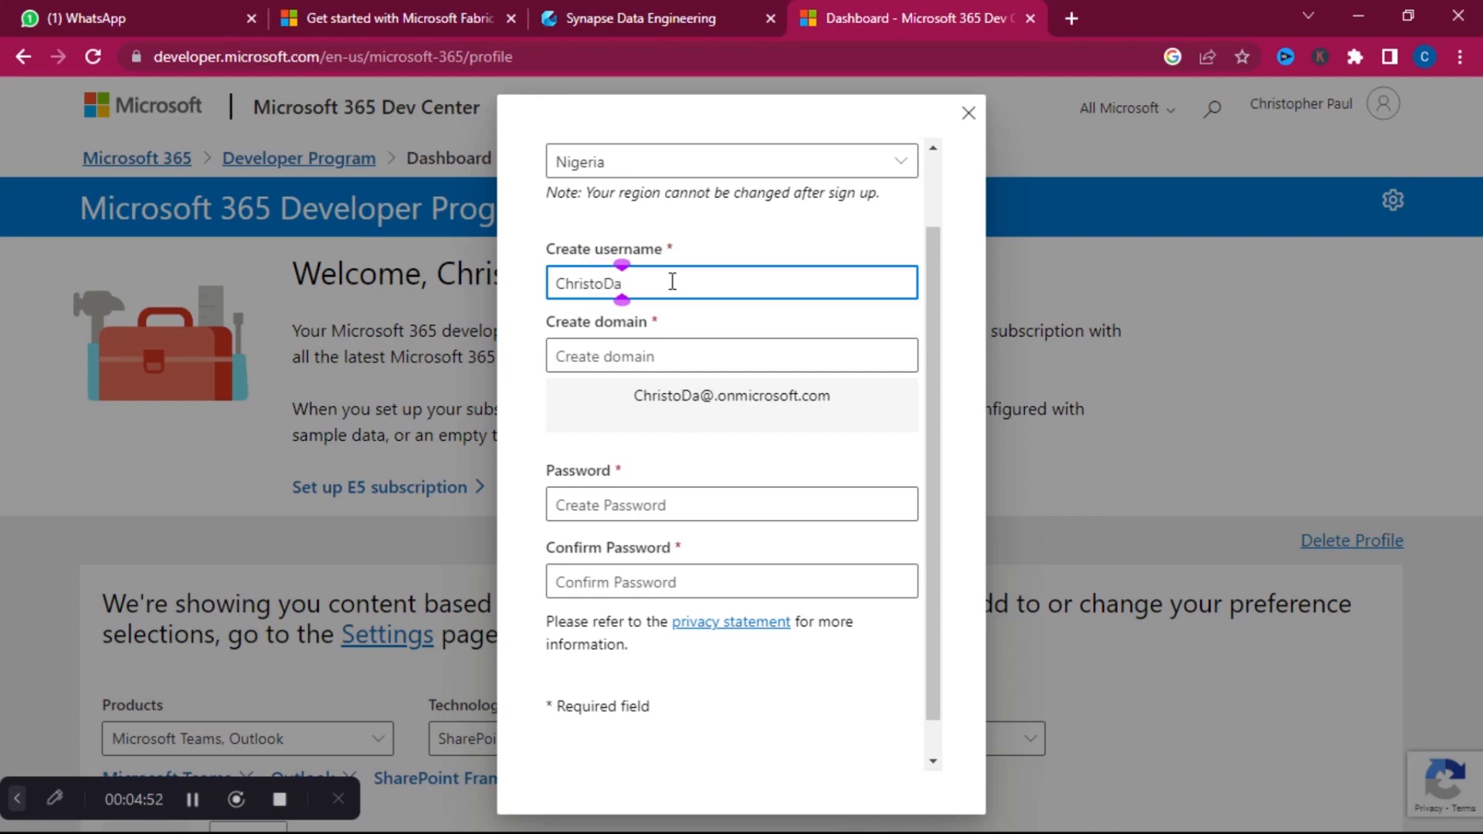
text(ps)
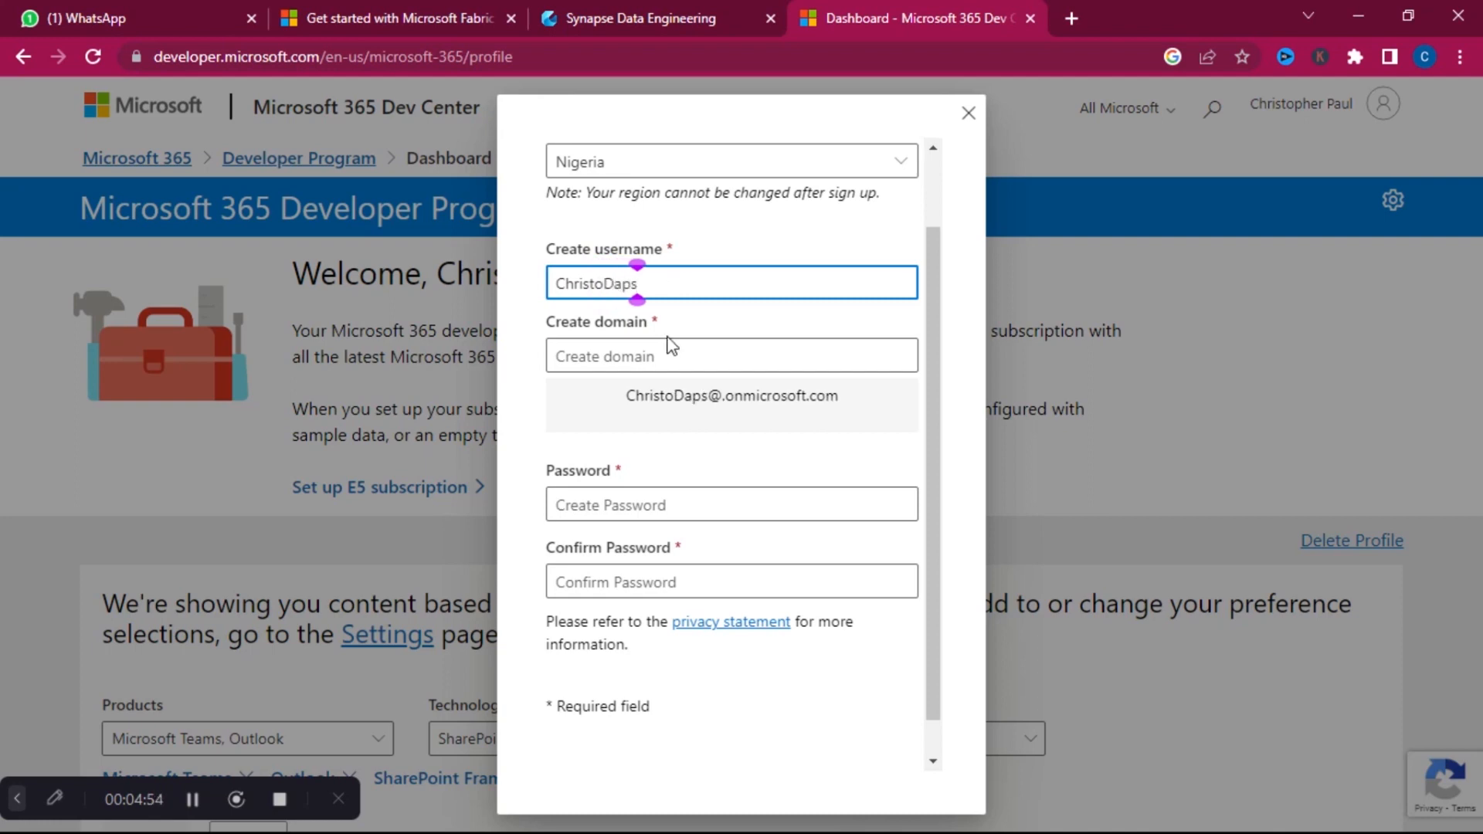
- Set the sandbox domain to christodaps
click(661, 356)
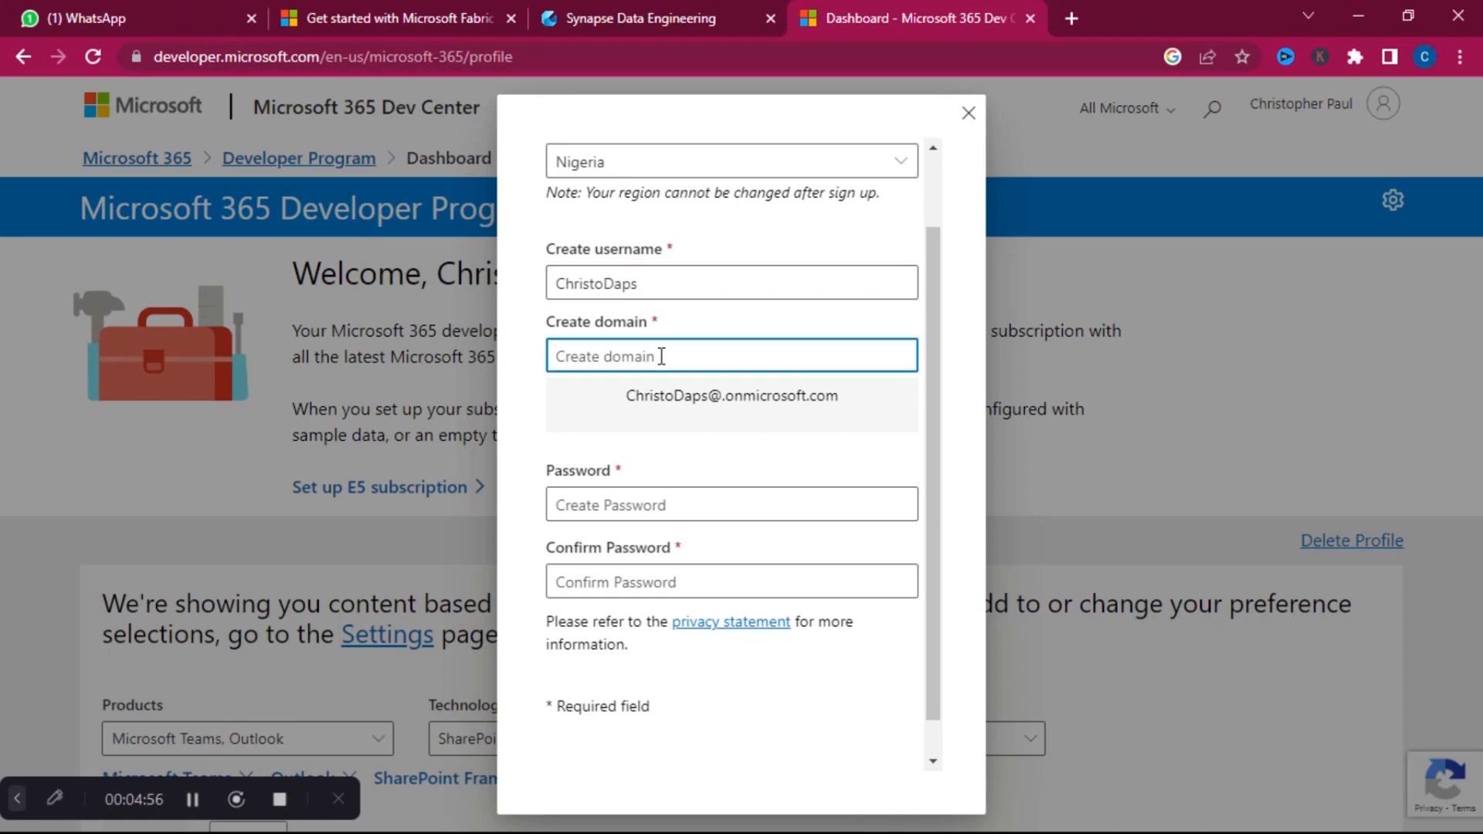
text(c)
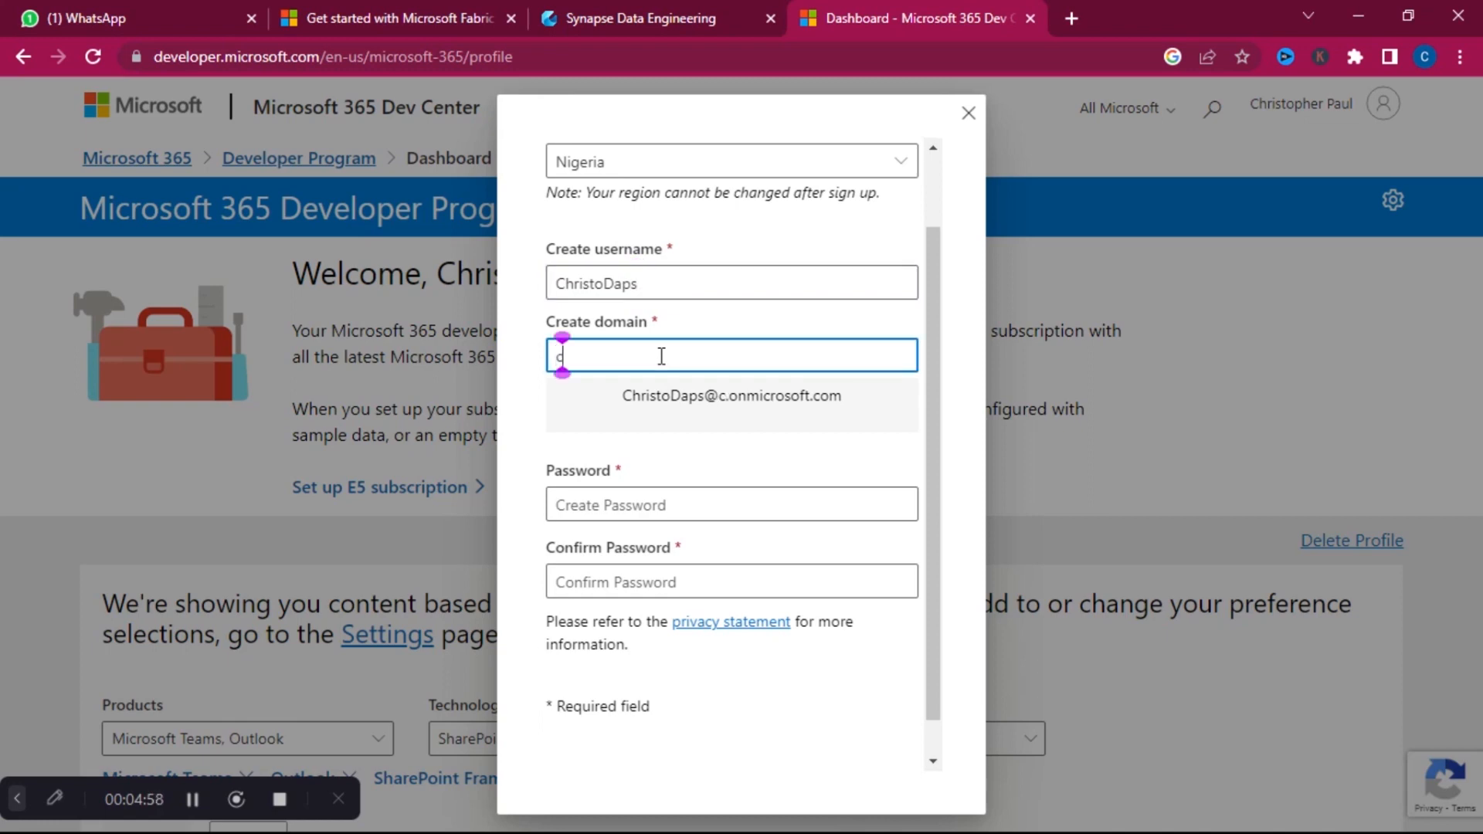
key(BackSpace)
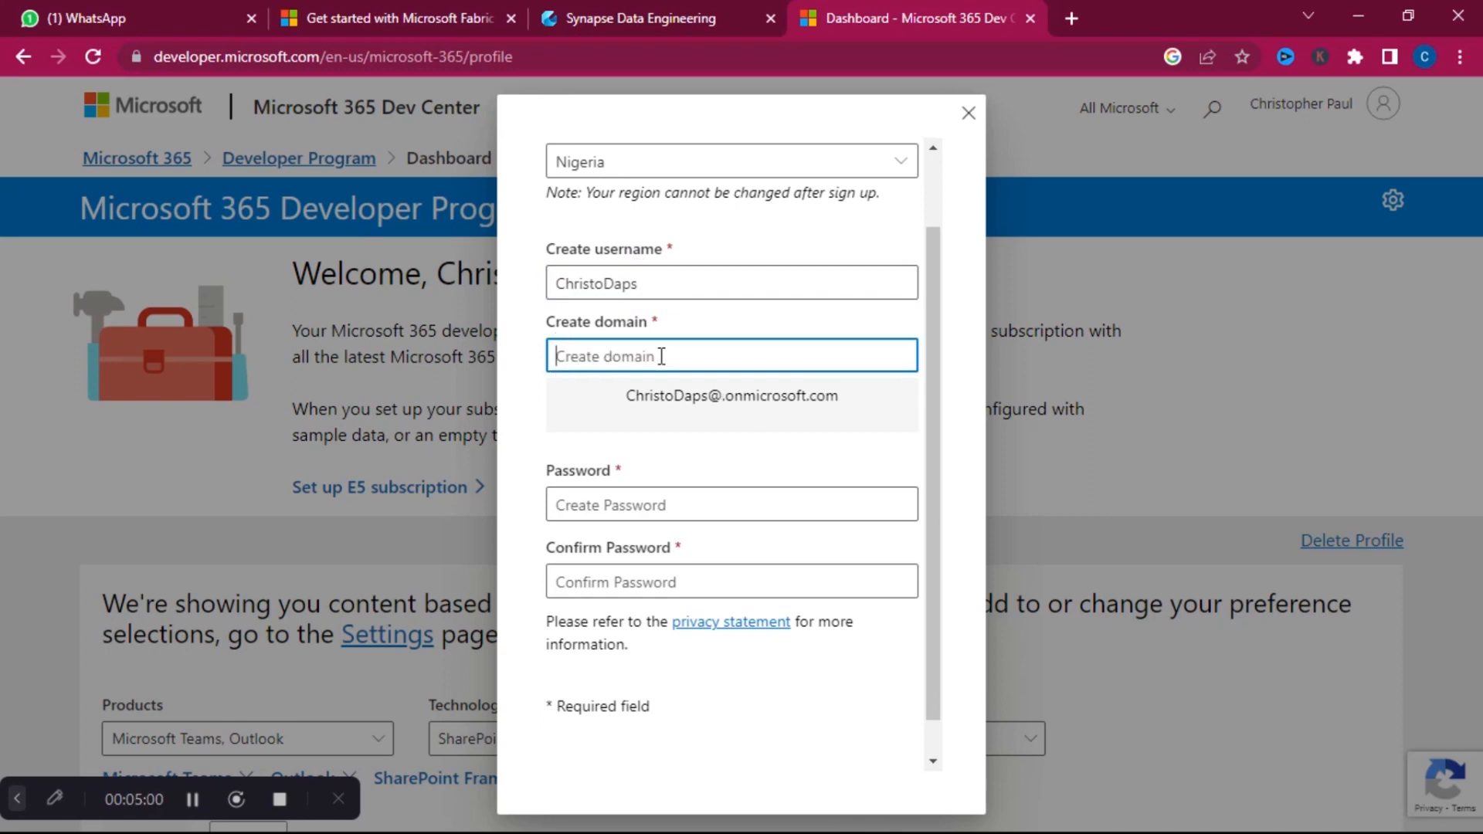
text(chris)
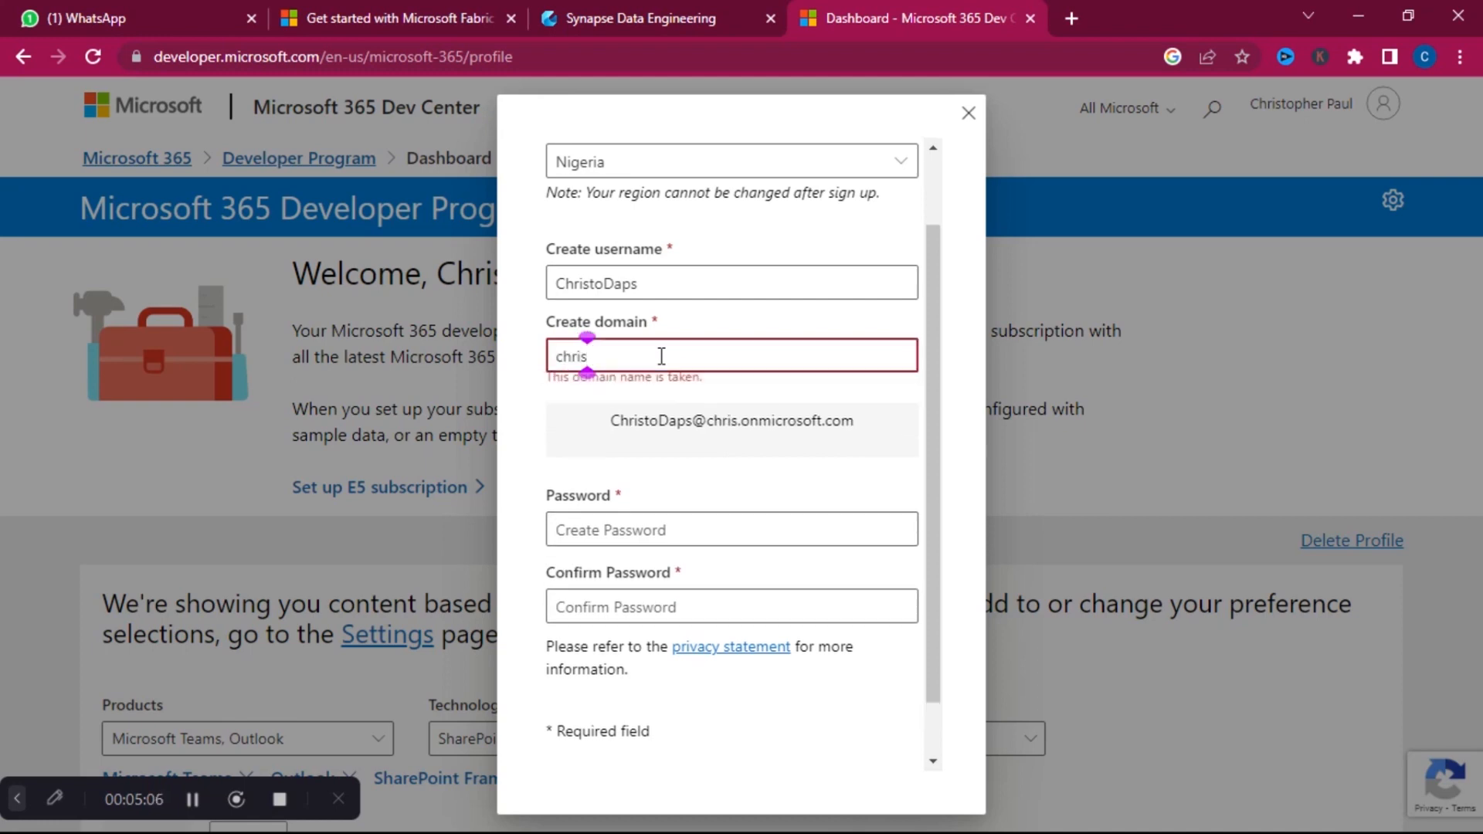
text(todap)
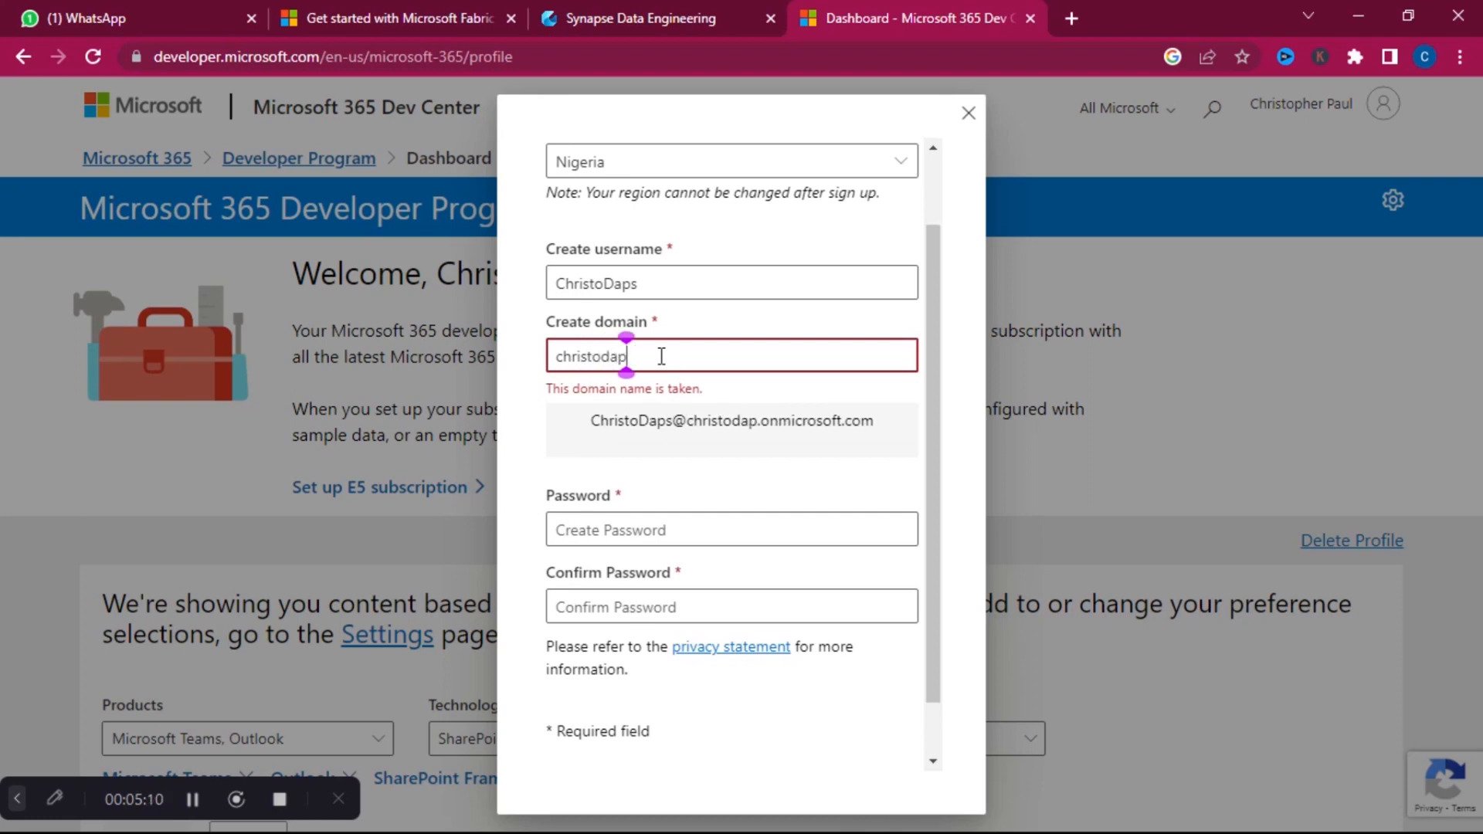
text(s)
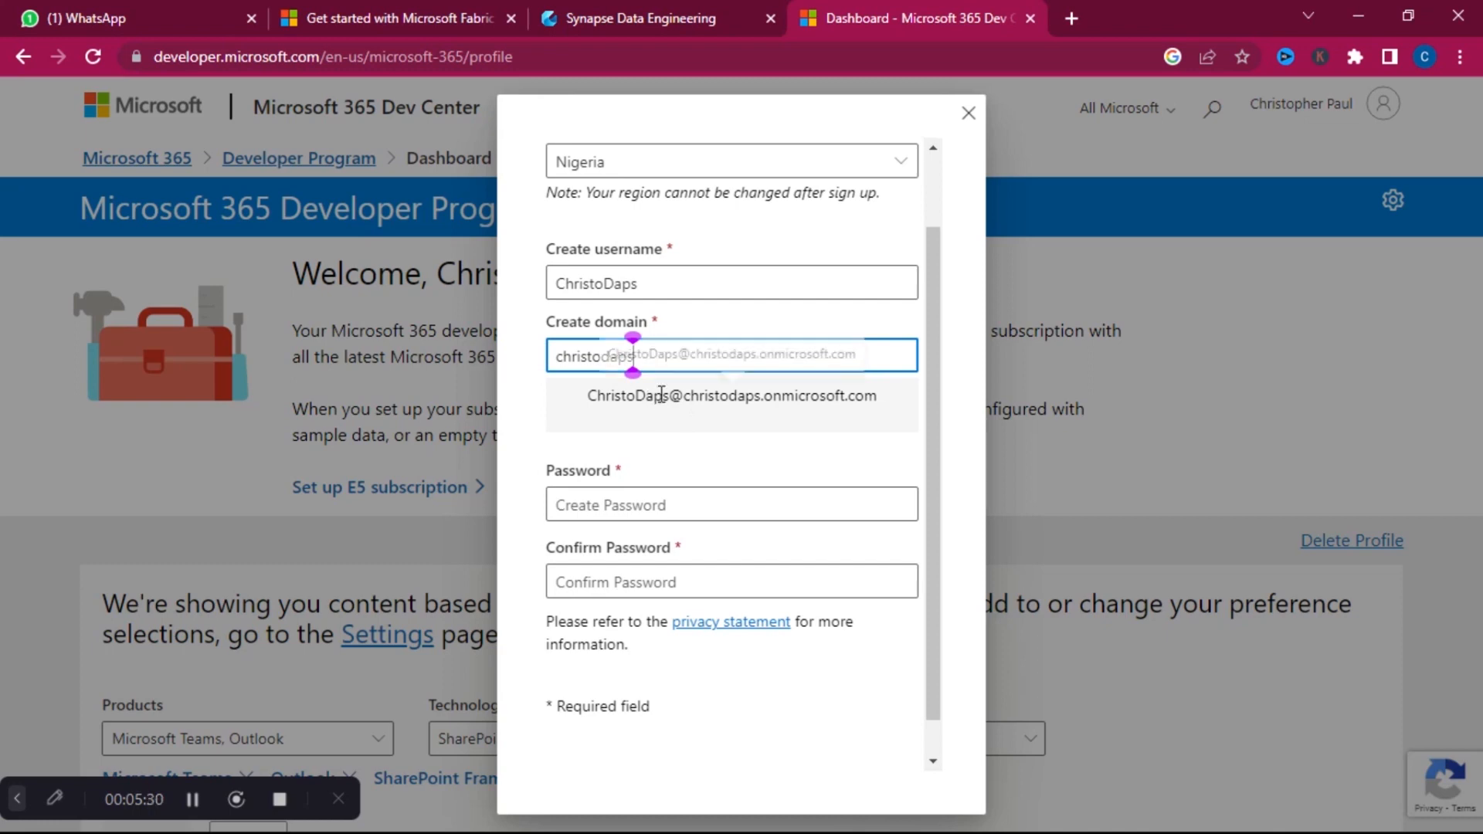
- Change the sandbox administrator's username to the short first name and surname joined by an underscore
click(647, 281)
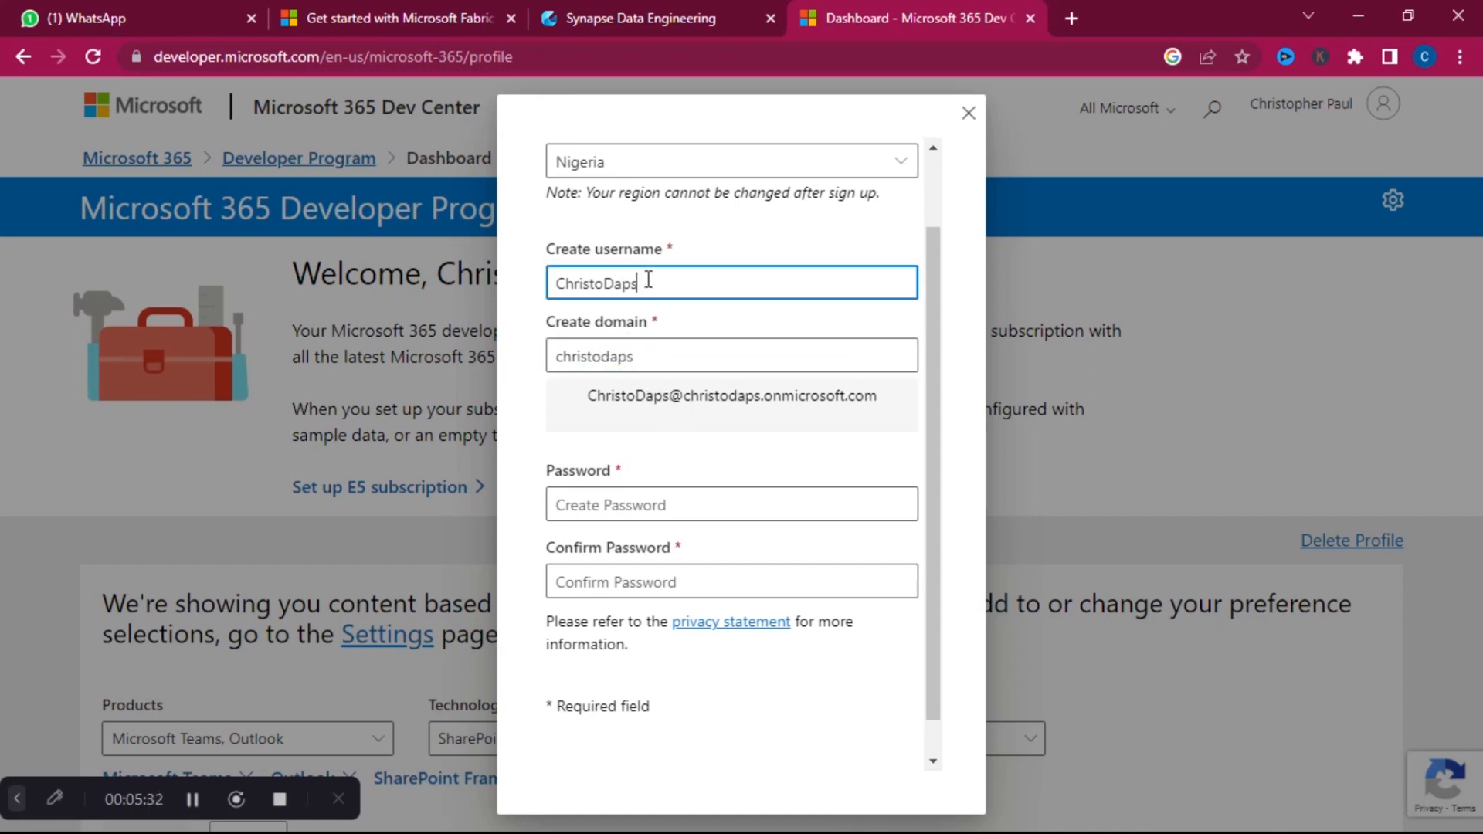
key(BackSpace)
key(BackSpace)
key(BackSpace)
key(BackSpace)
key(BackSpace)
key(BackSpace)
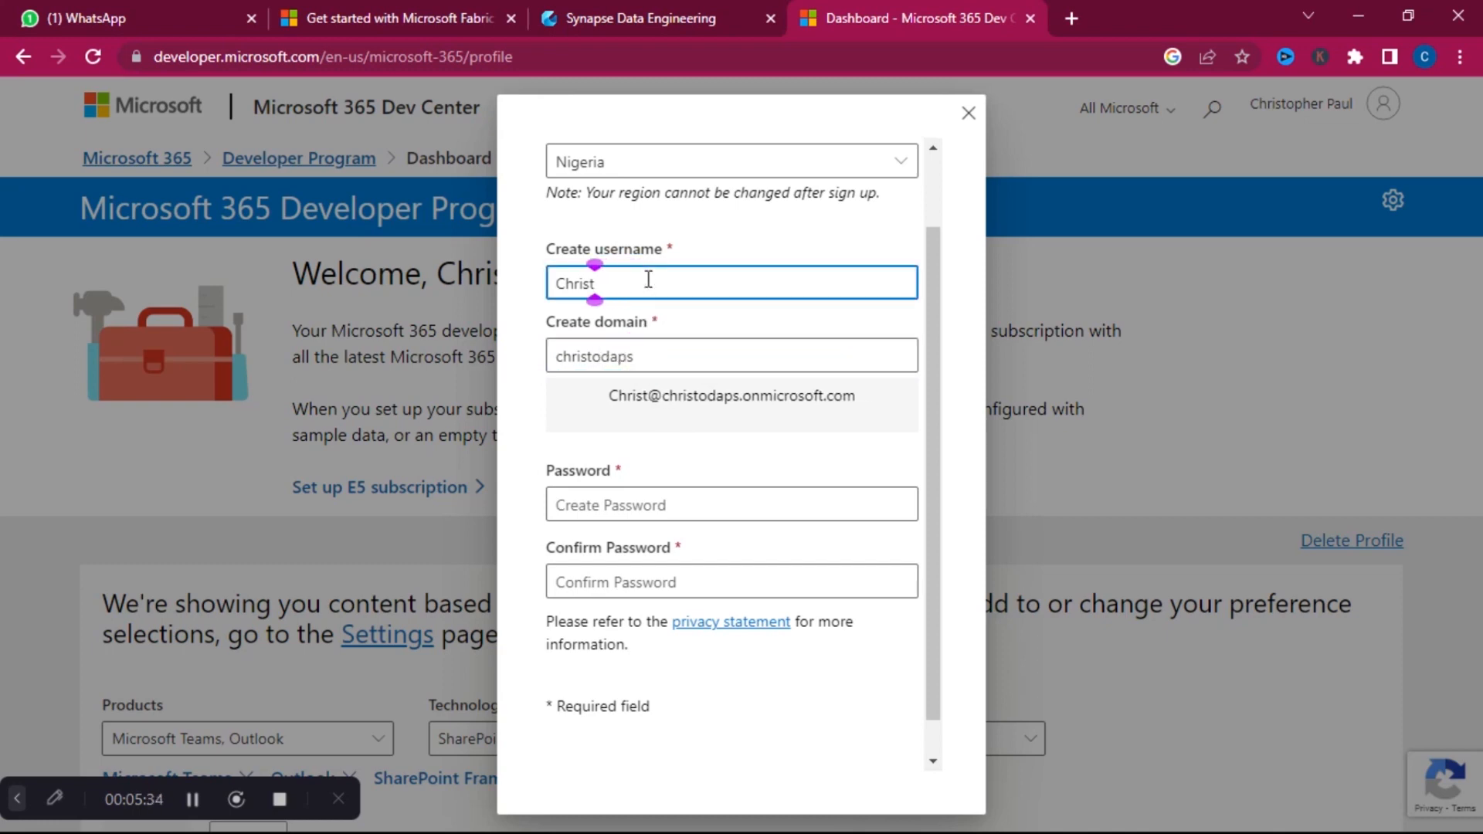
text(_)
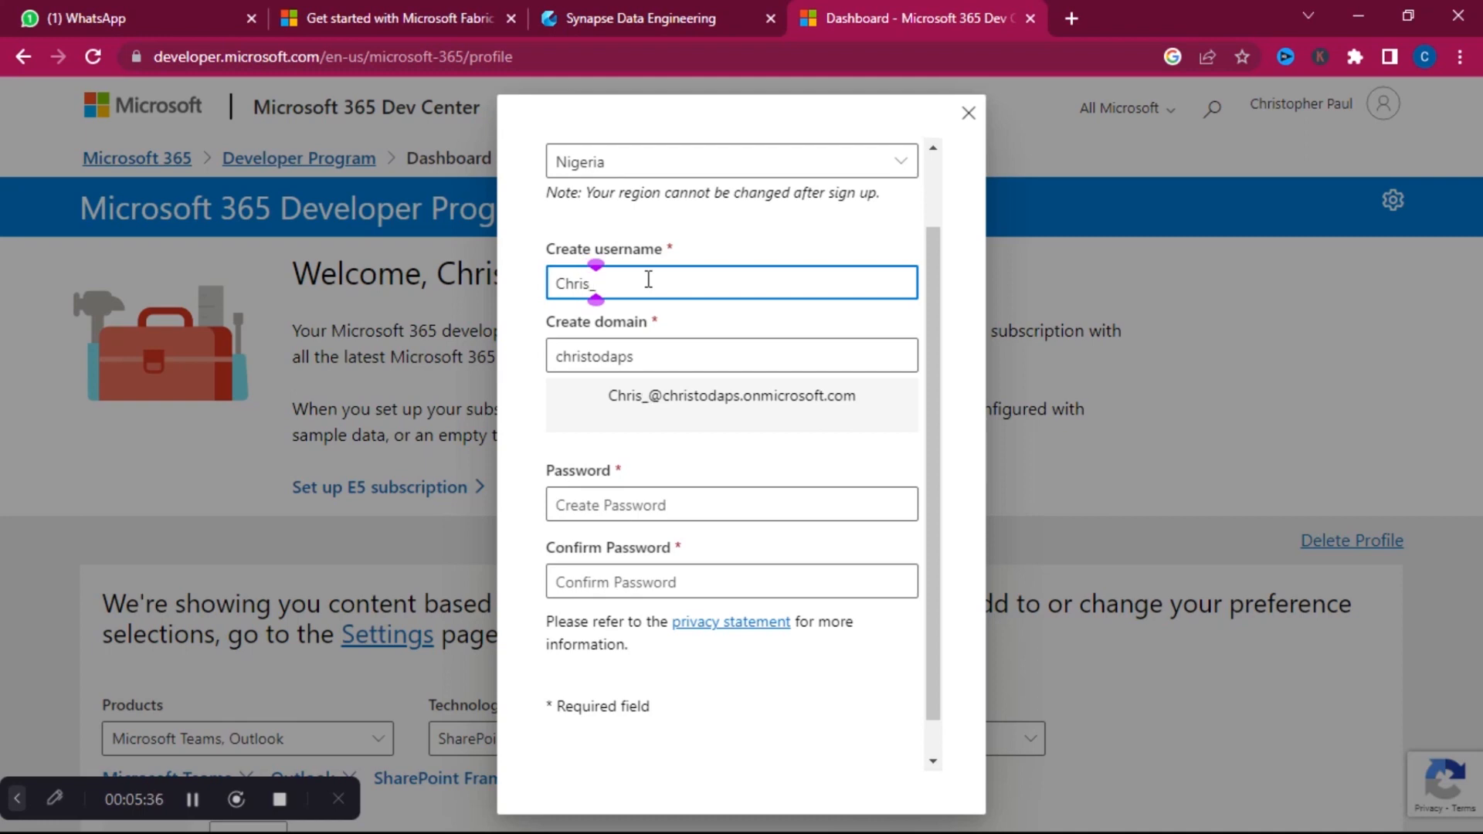
text(Pau)
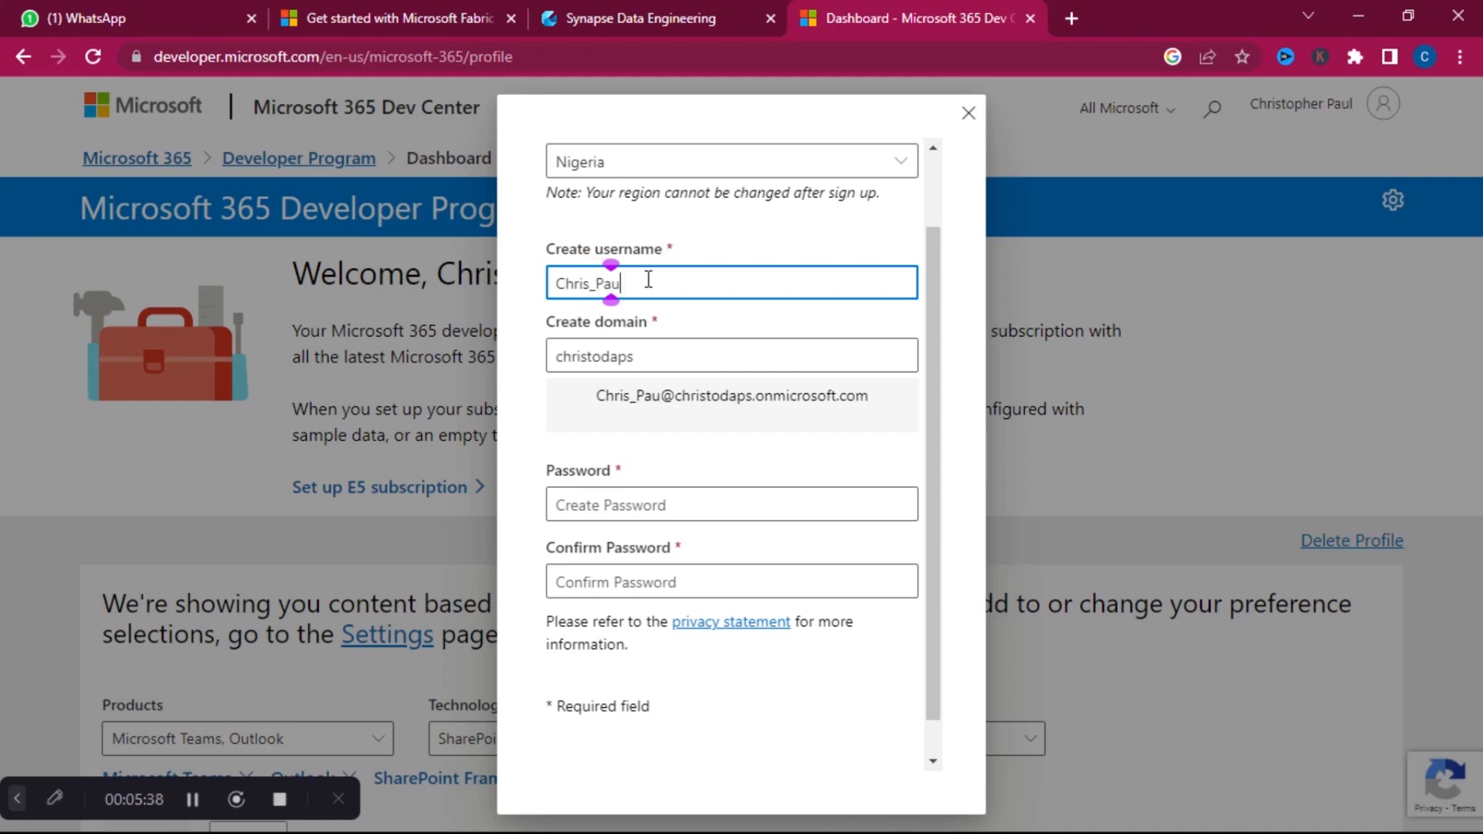
text(l)
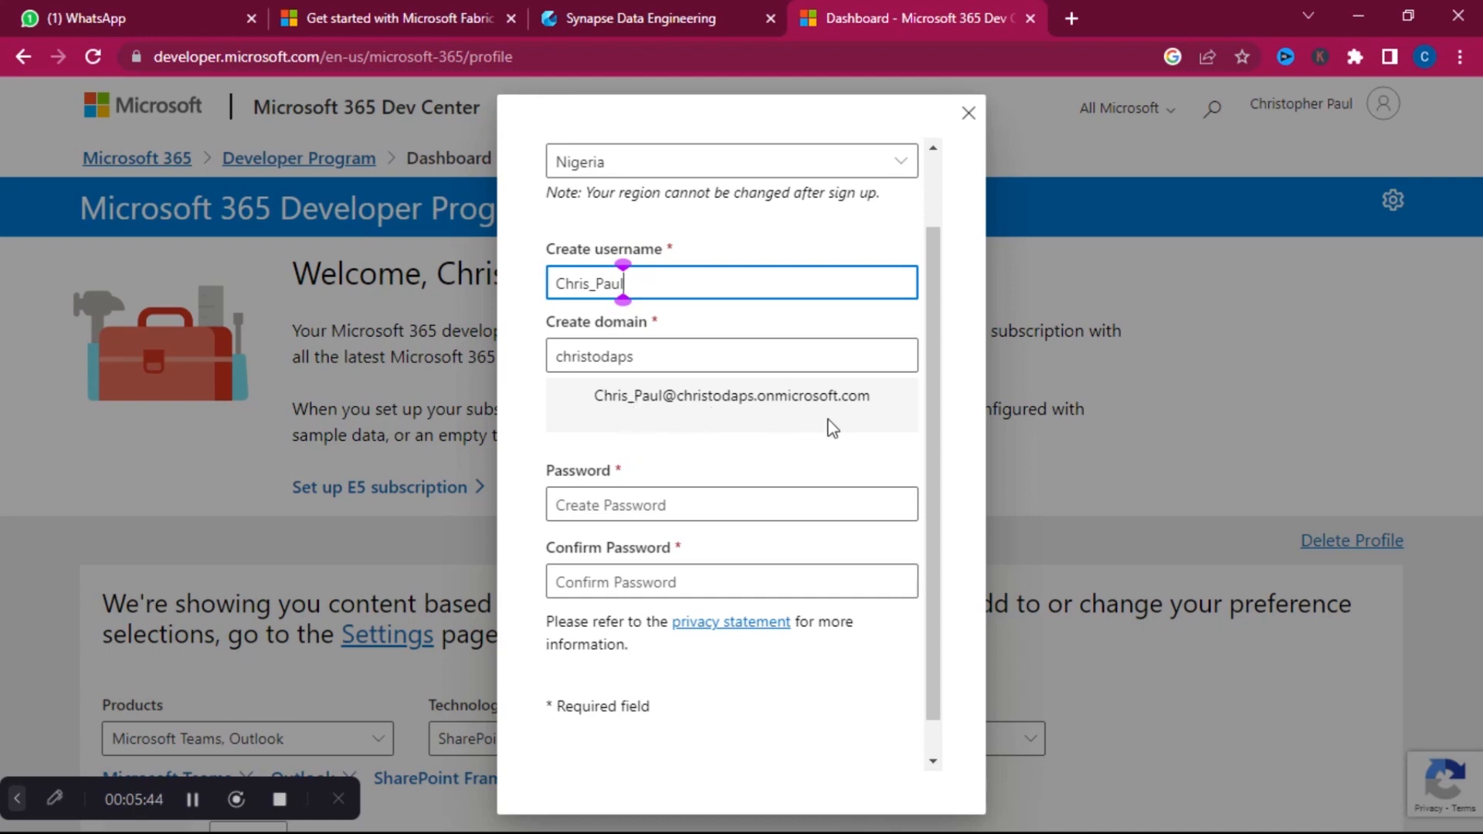
- Enter and confirm the administrator account's password, and continue to the security phone setup
click(695, 510)
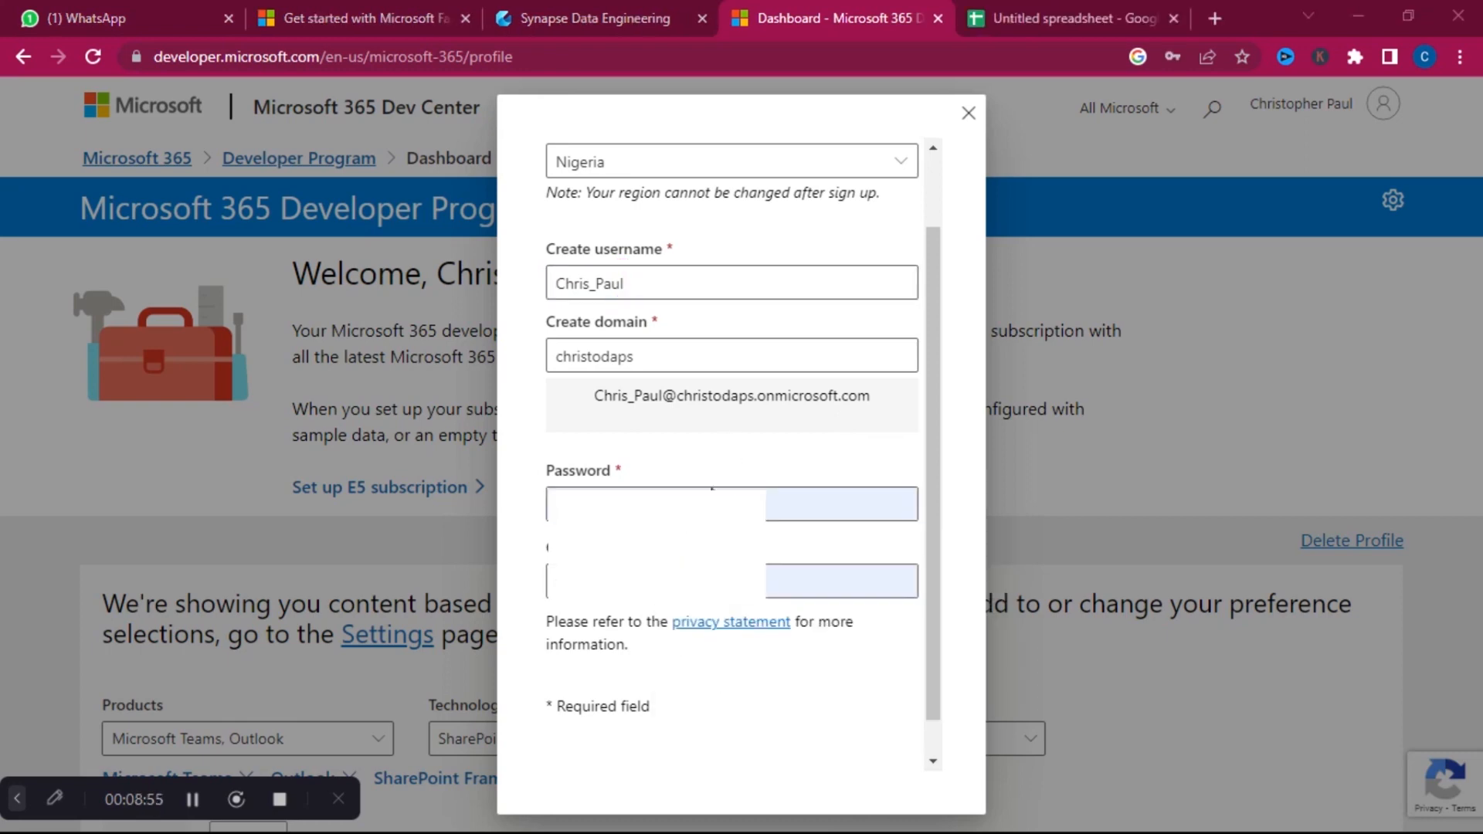
click(690, 583)
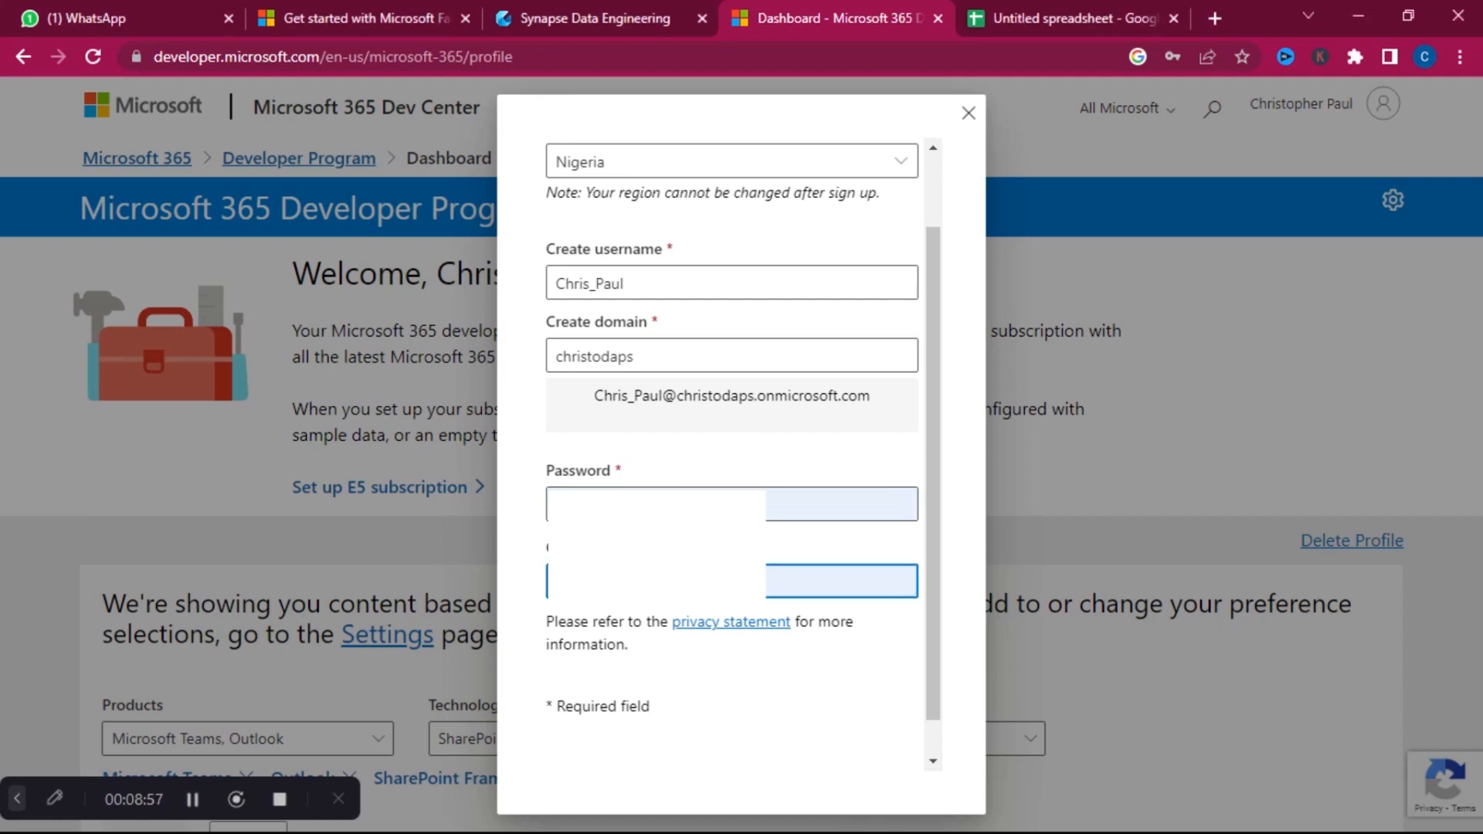
click(530, 546)
drag(929, 604, 929, 717)
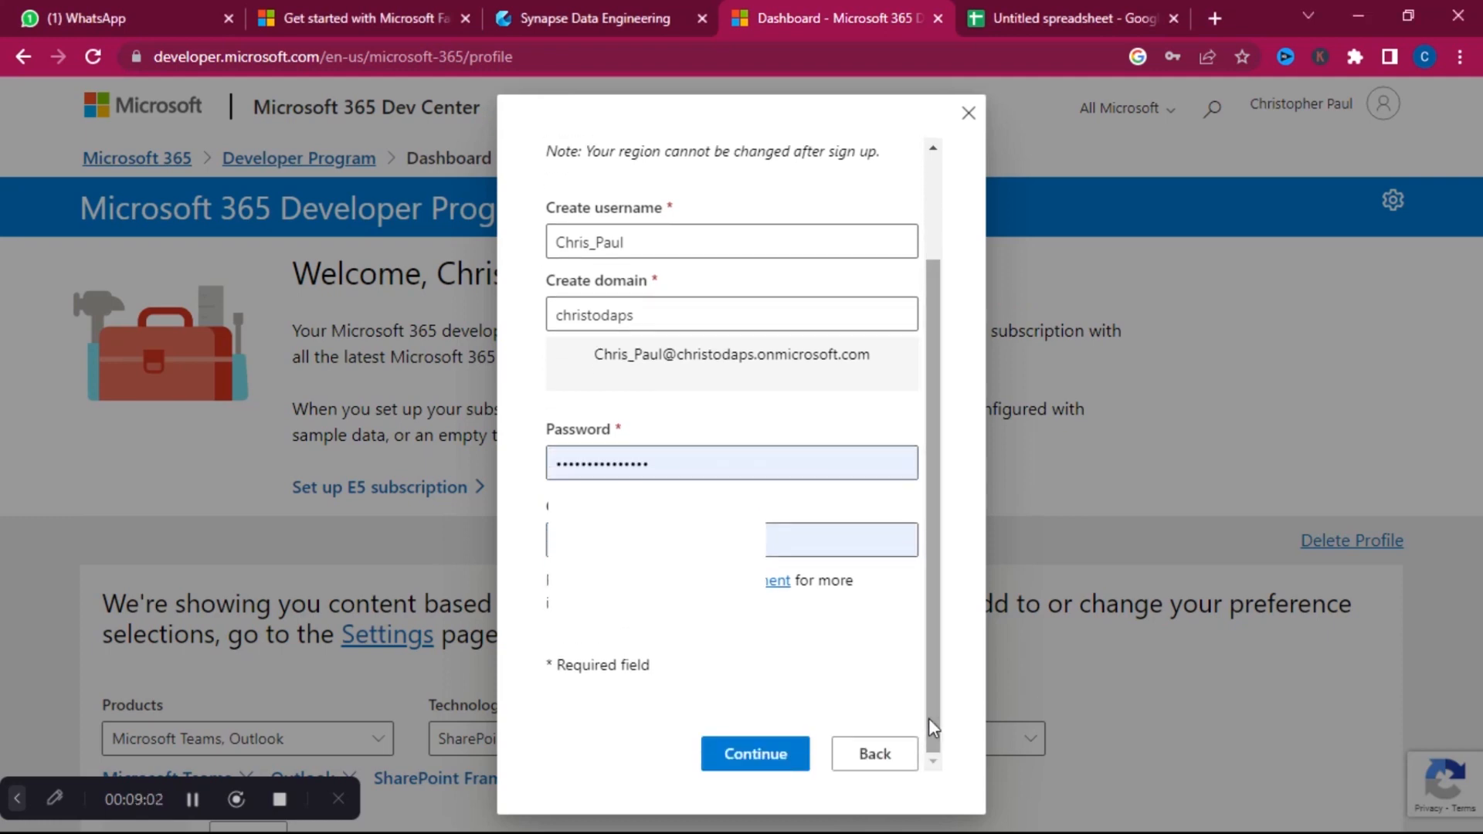
click(776, 756)
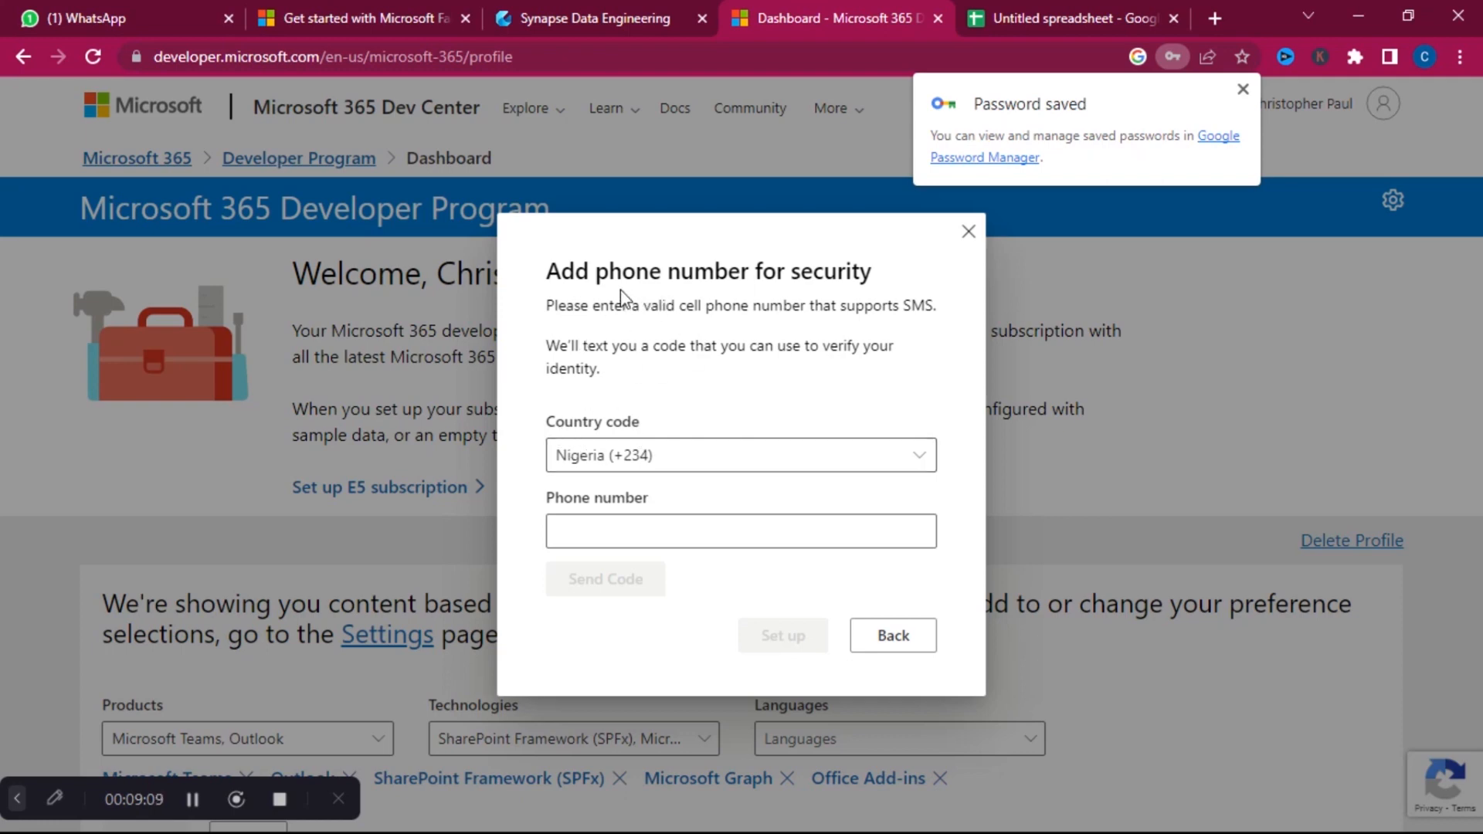
- Enter the security phone number under the Nigeria (+234) country code and request the verification code
click(686, 538)
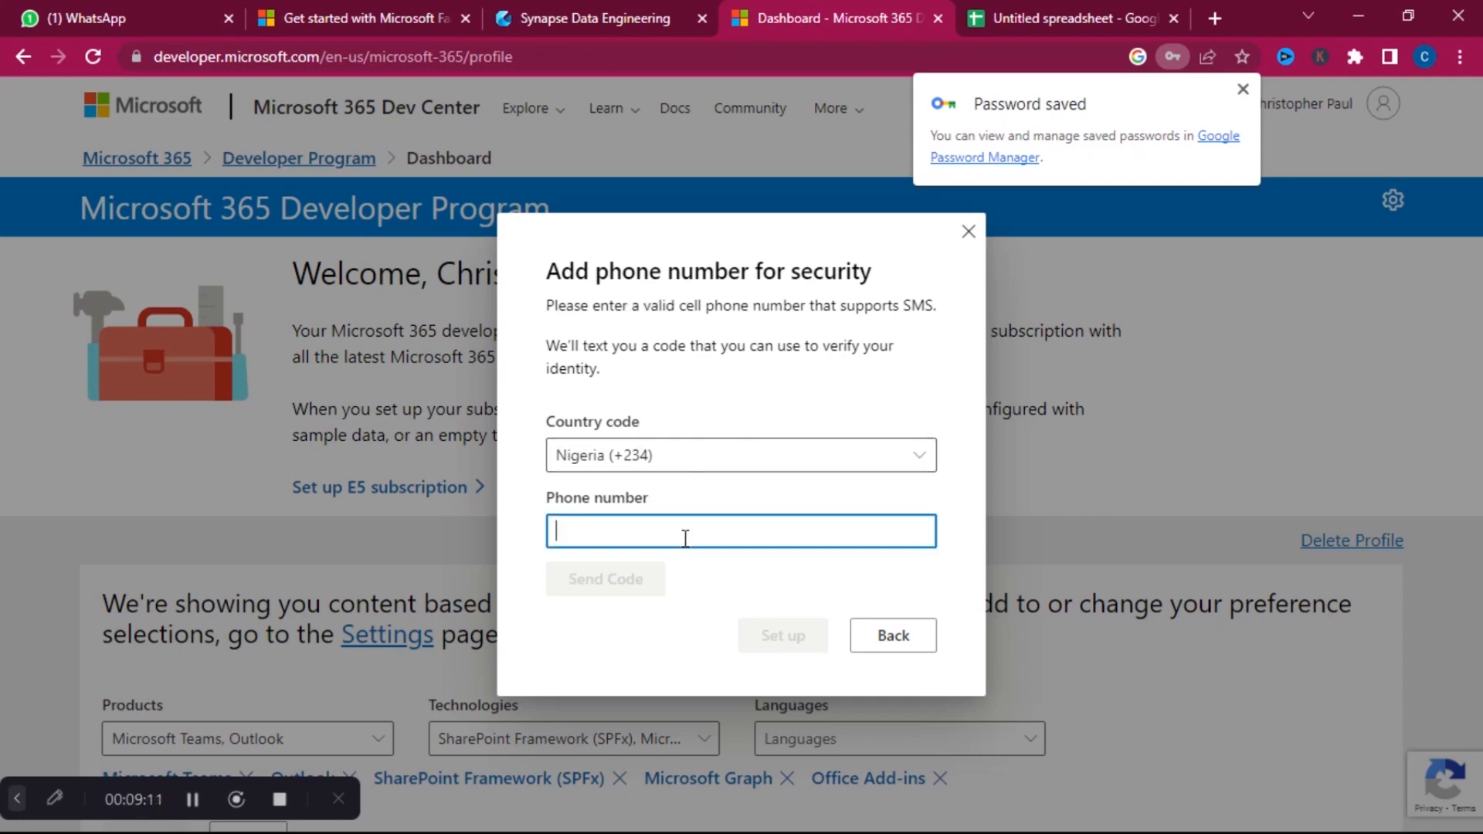
click(656, 541)
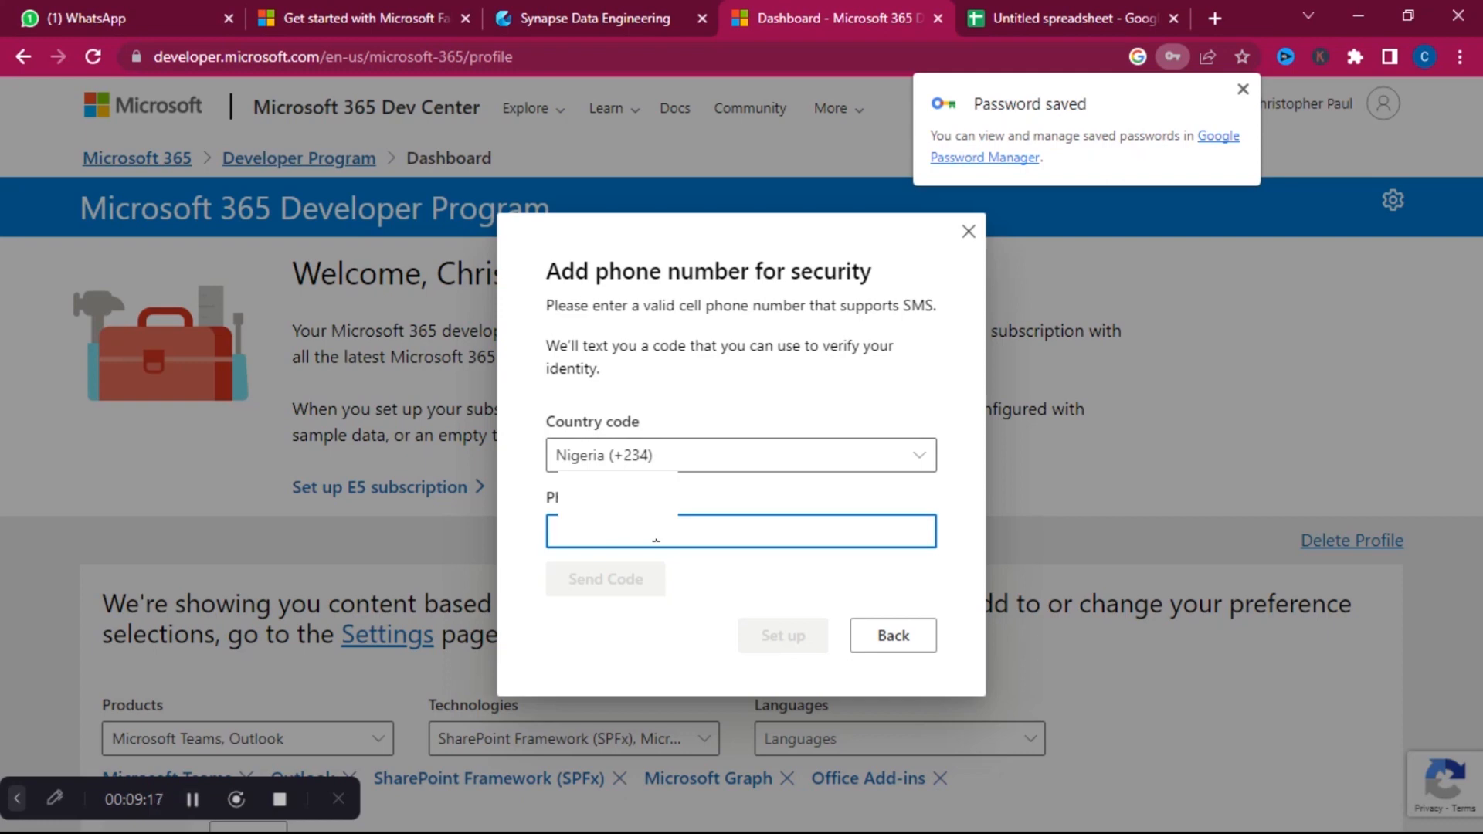
key(BackSpace)
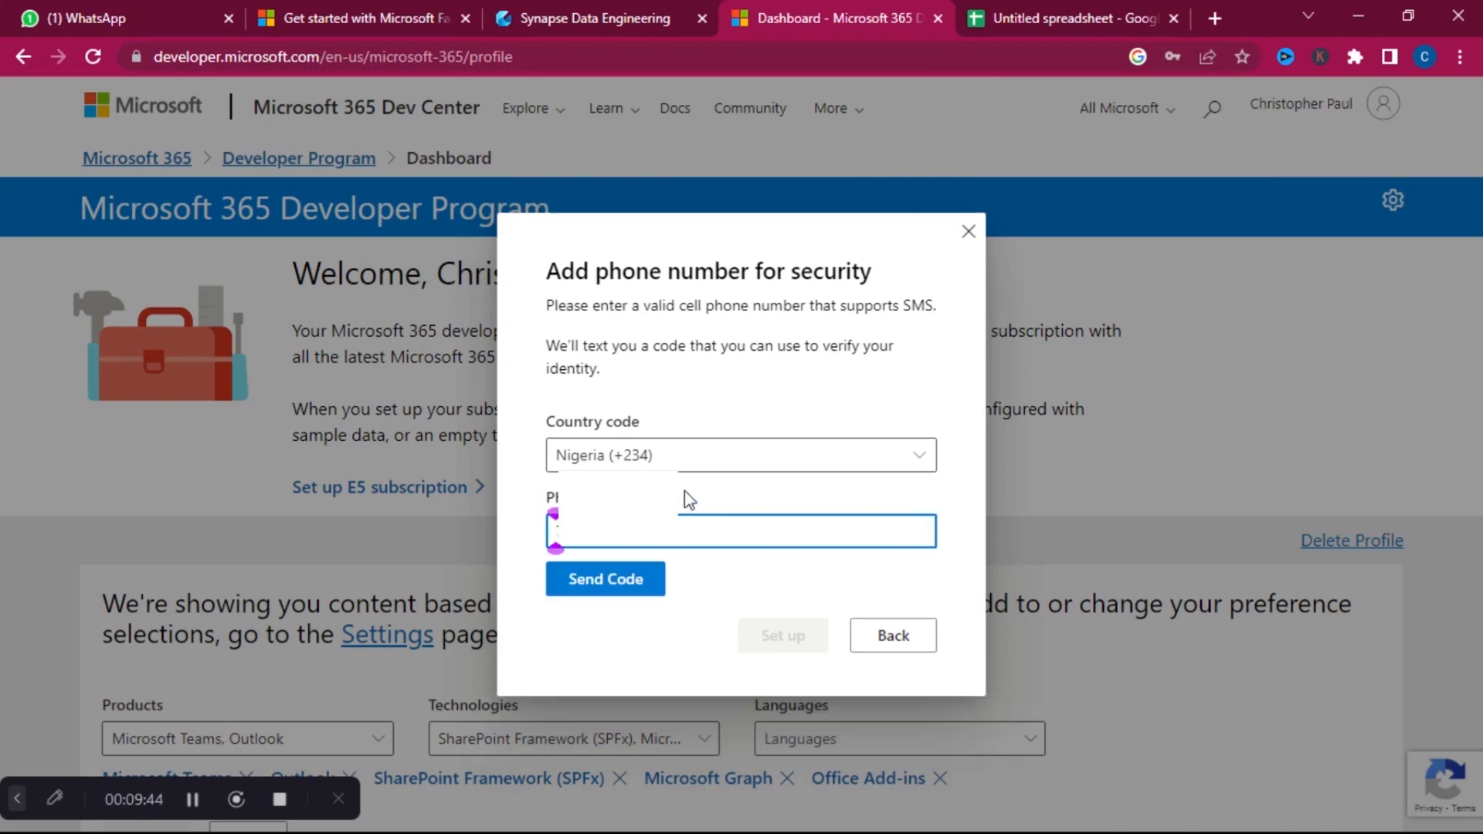
click(629, 593)
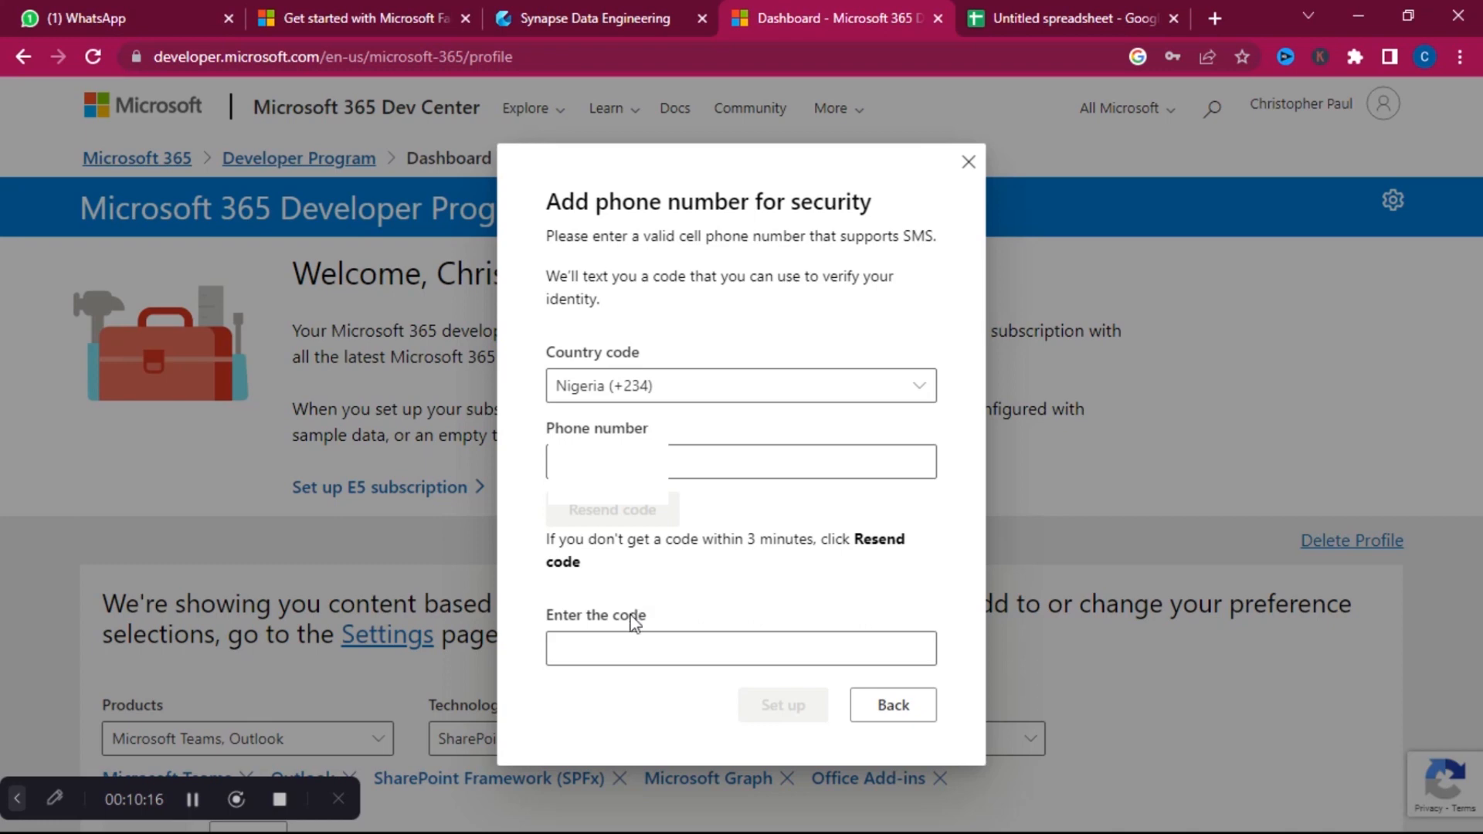
- Enter the texted verification code and set up the E5 sandbox subscription
click(630, 642)
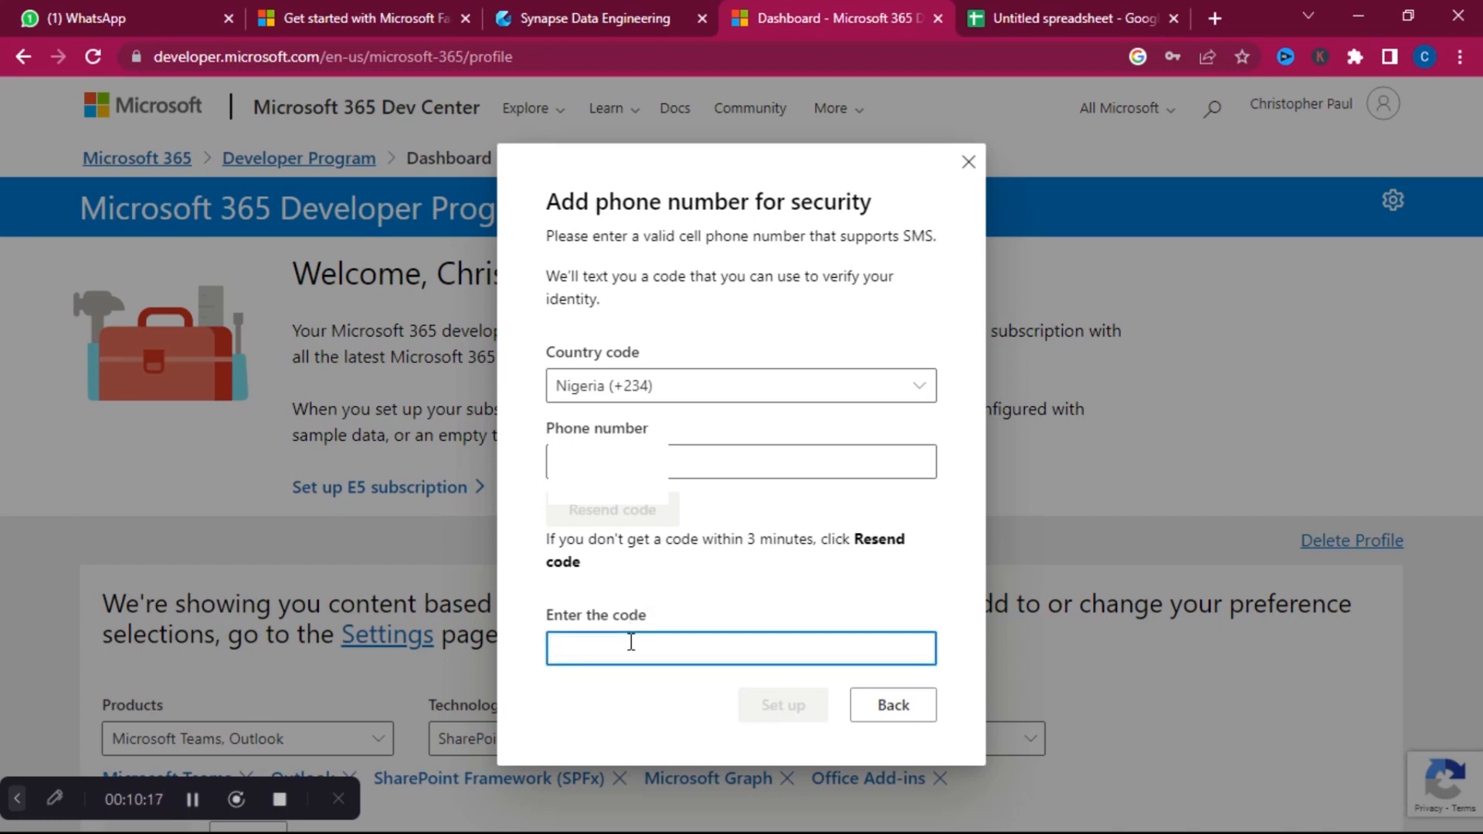
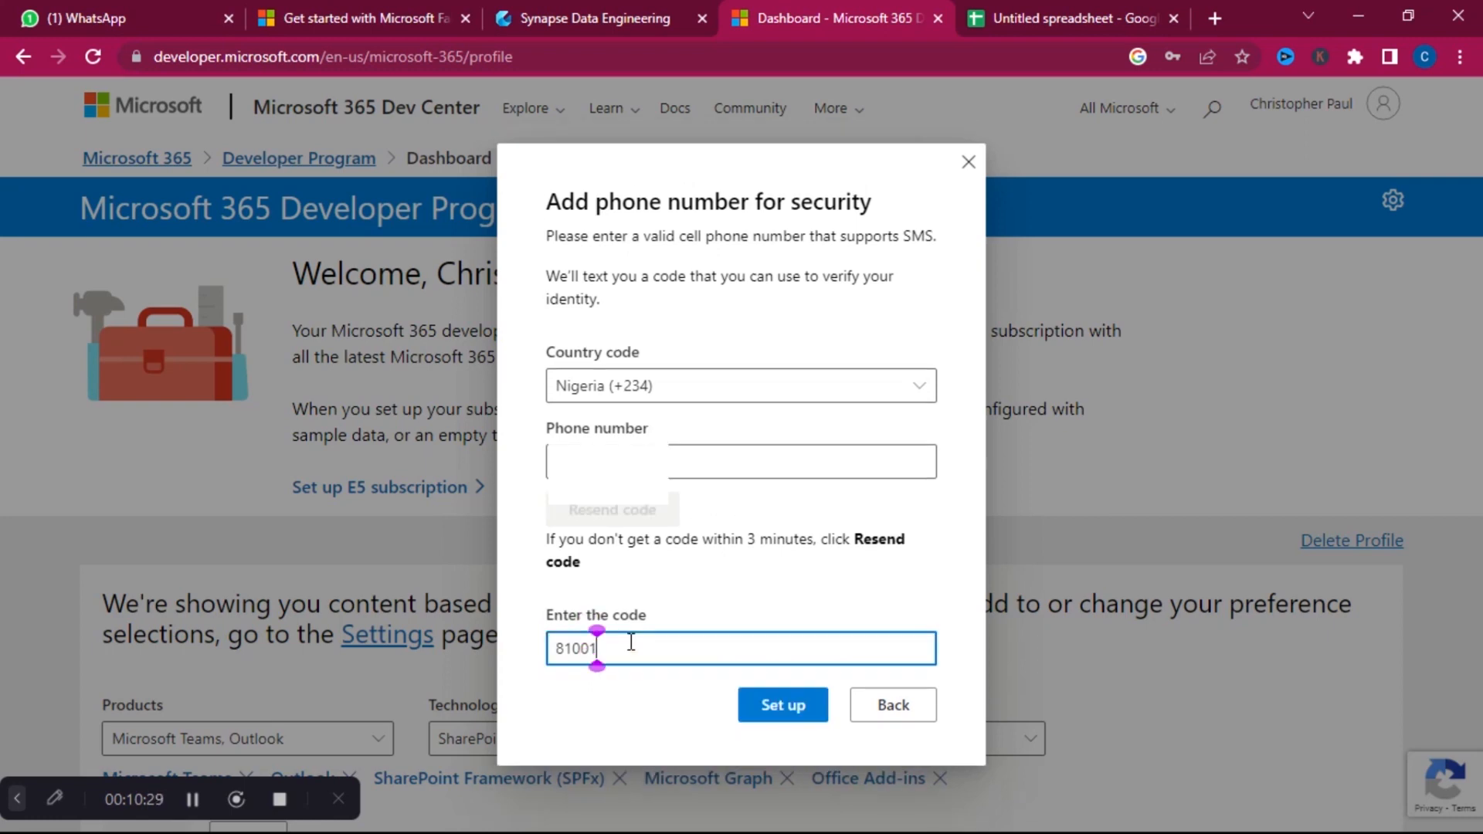
click(786, 705)
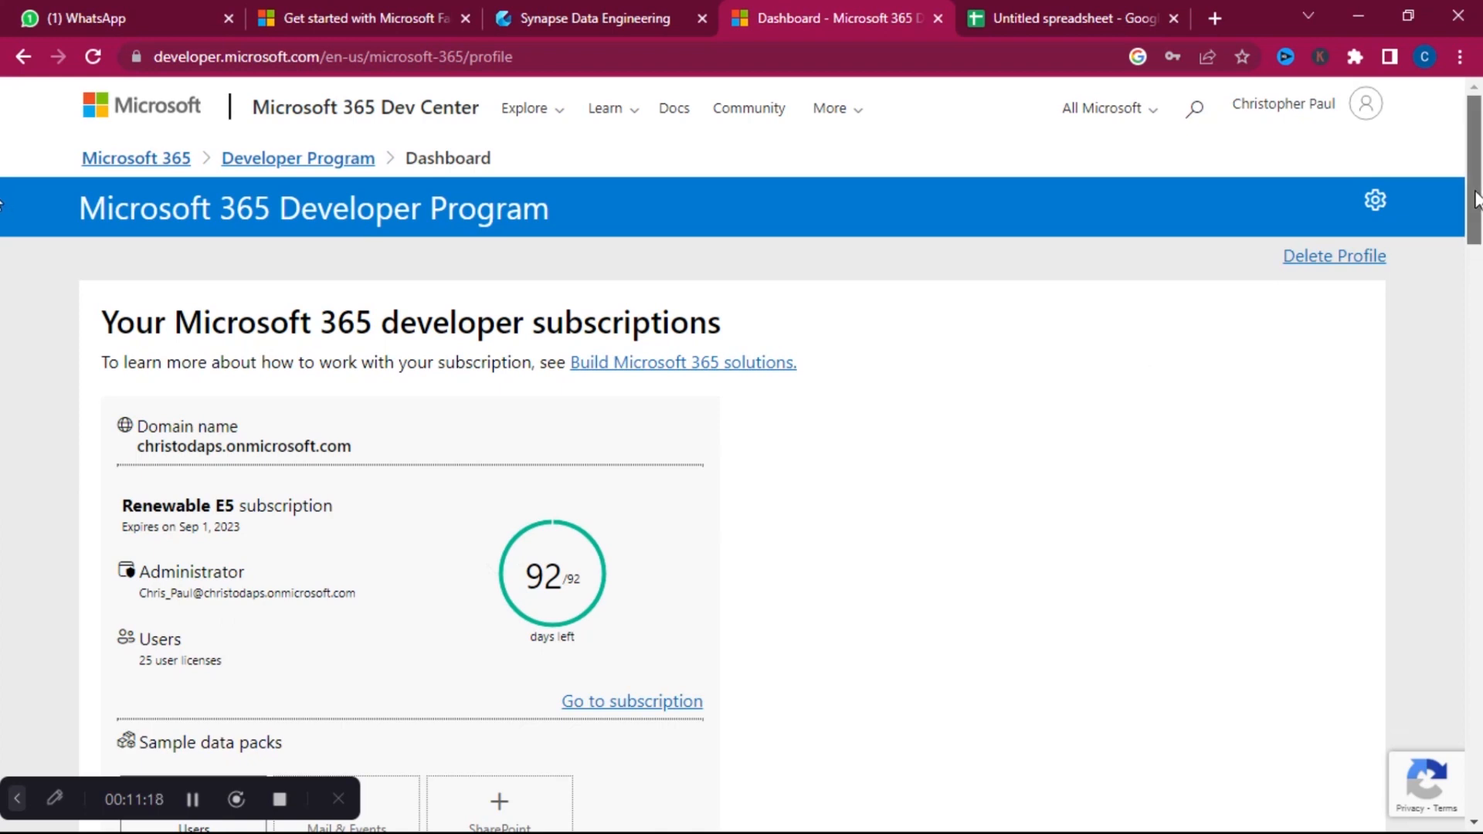
drag(1476, 200, 1476, 231)
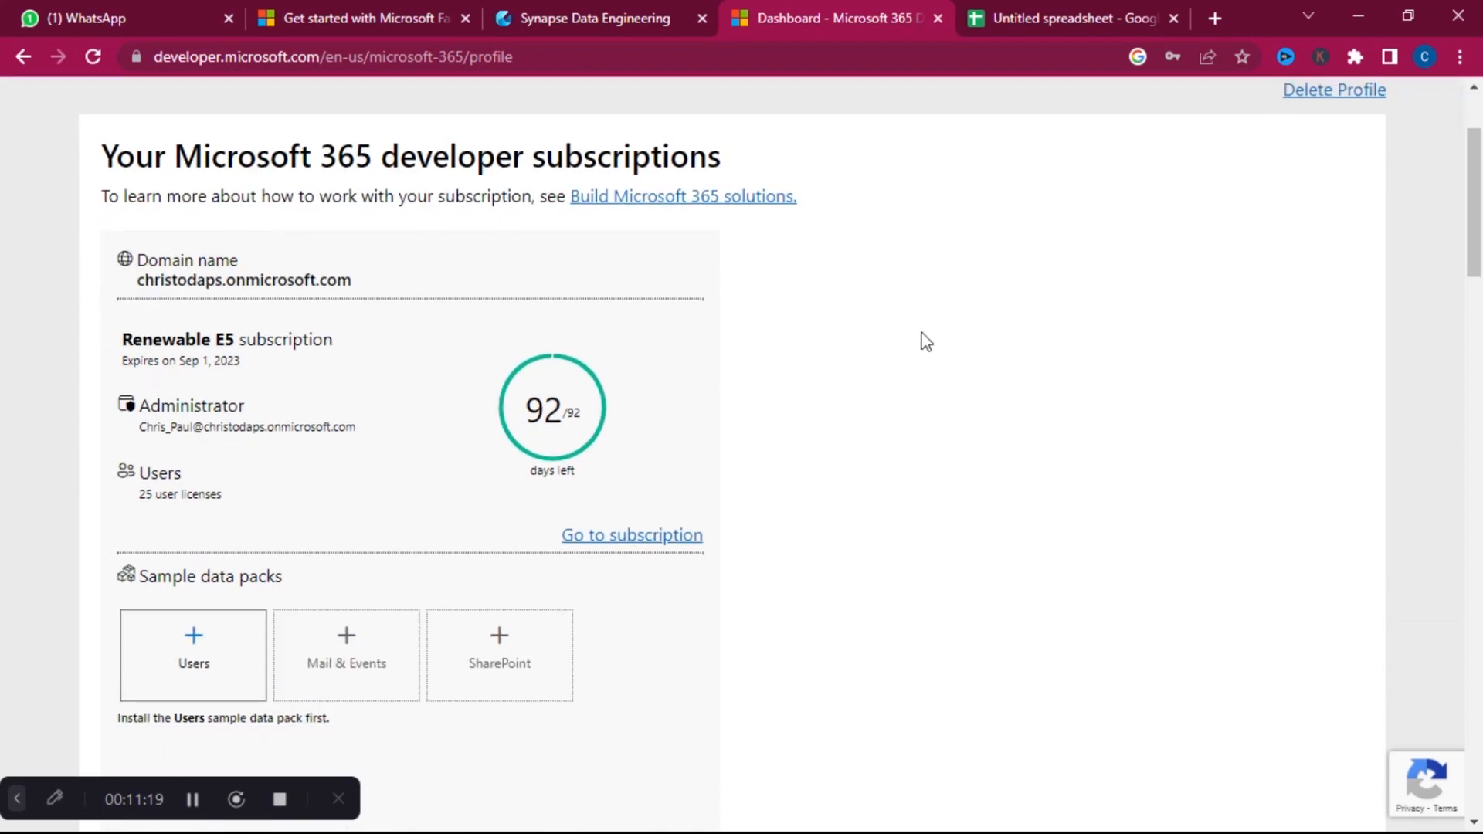